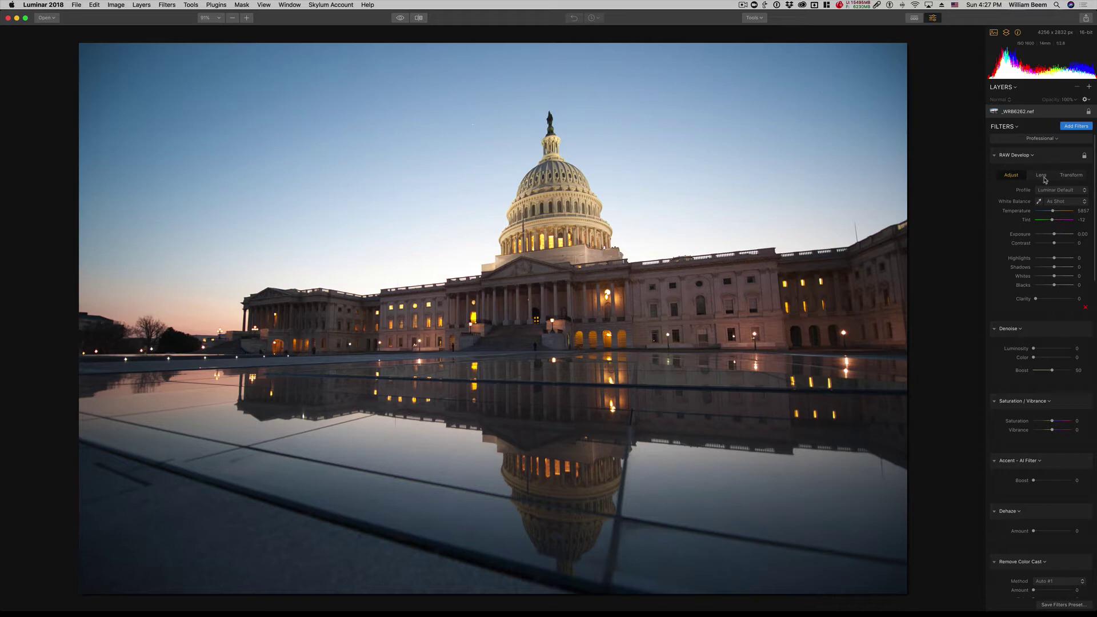
Enable Lens Distortion and Chromatic Aberration auto corrections and set Devignette Amount to 92.
click(1043, 177)
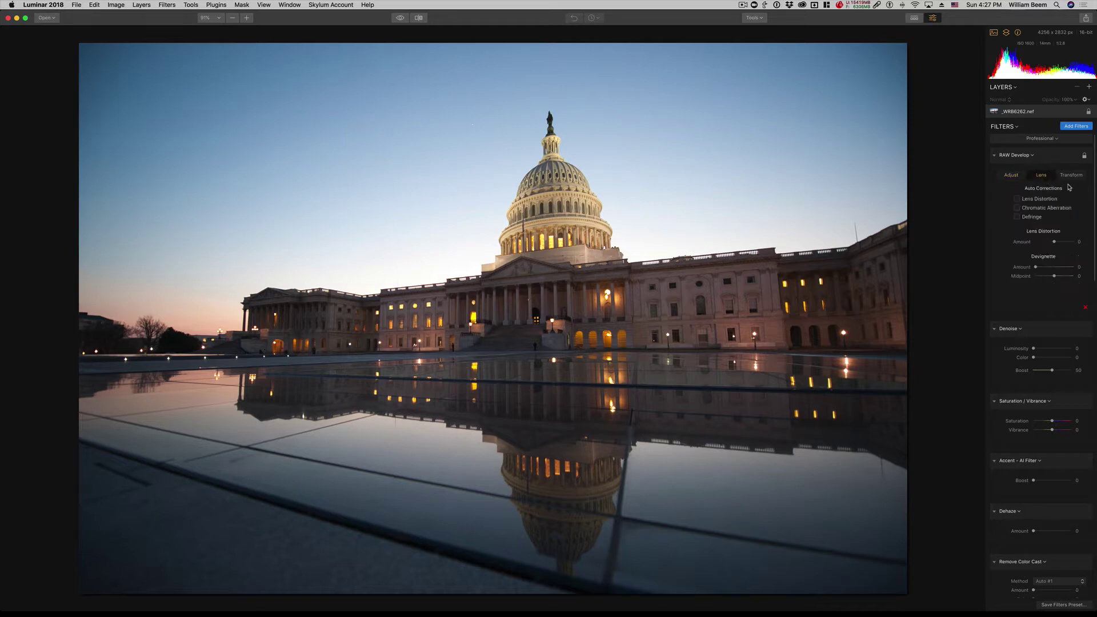
click(1017, 200)
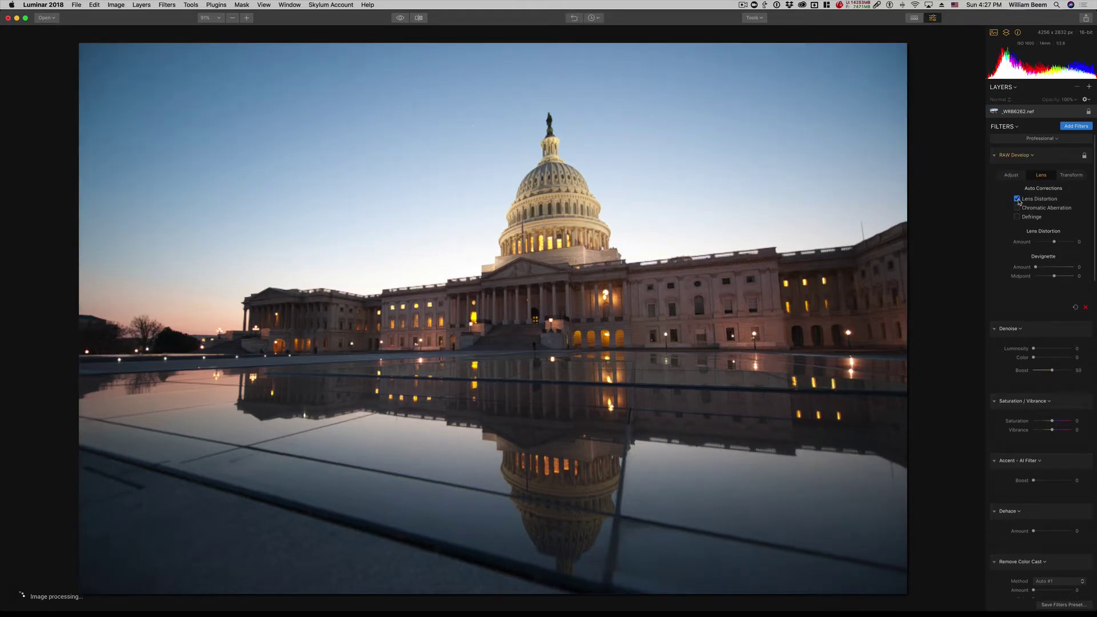
click(1017, 200)
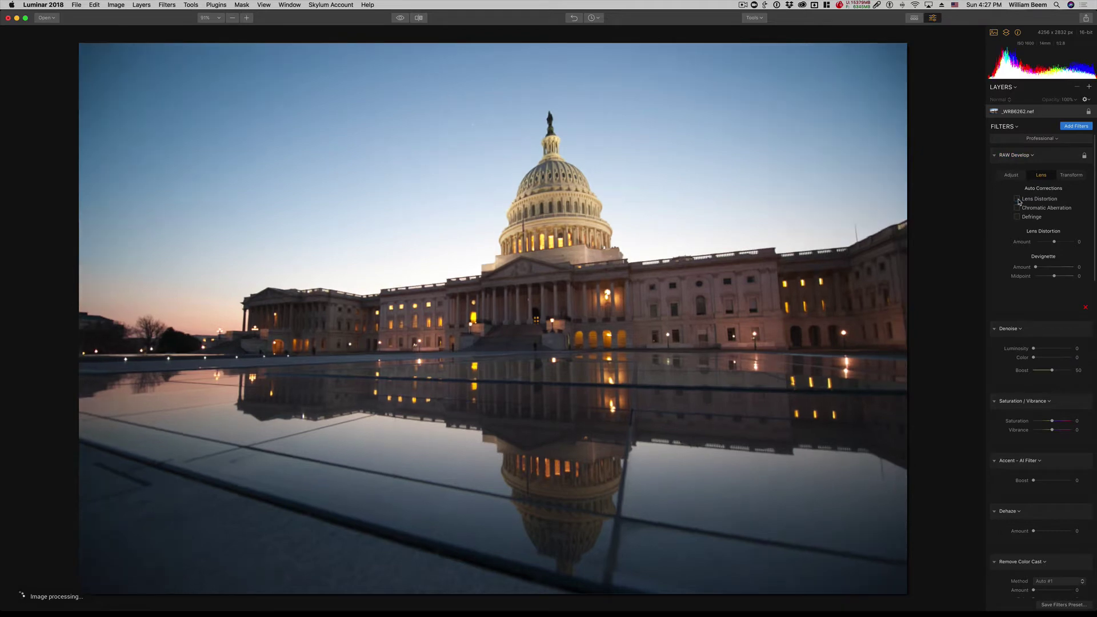
click(1018, 199)
click(1017, 208)
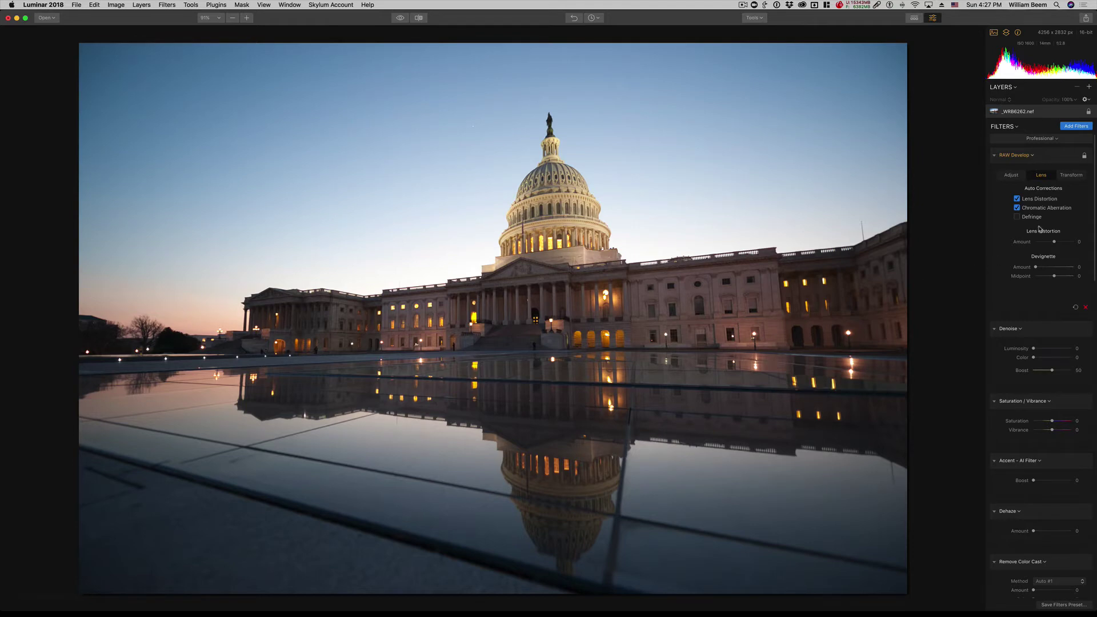
mouse_move(1043, 240)
drag(1035, 269, 1052, 268)
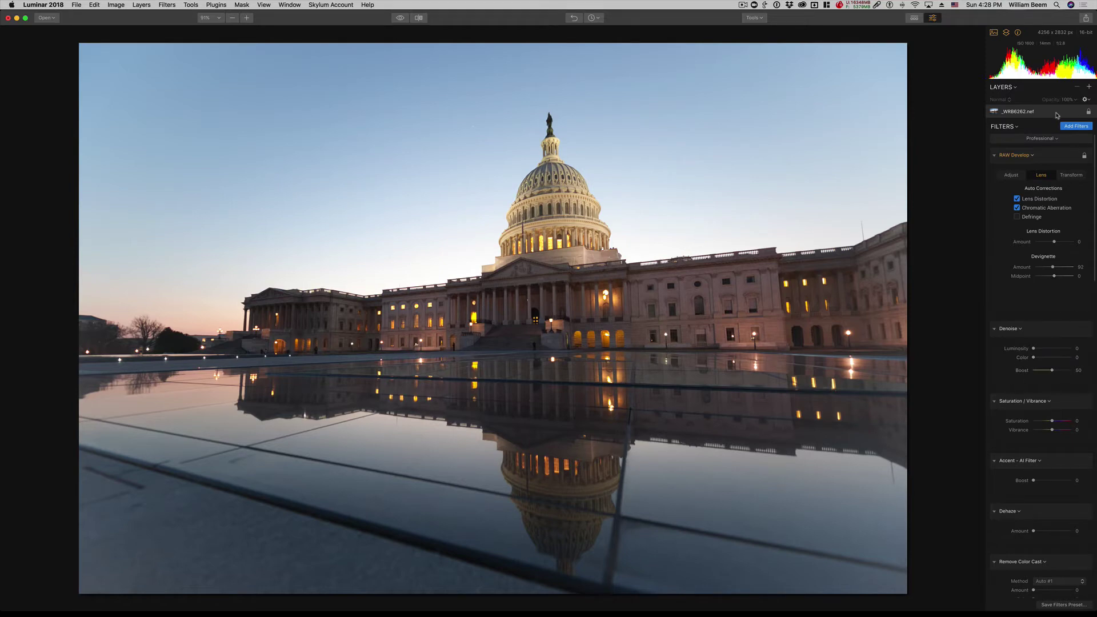
Add Dawn%20or%20Dusk.jpg as a new image layer above the Capitol photo.
click(1089, 88)
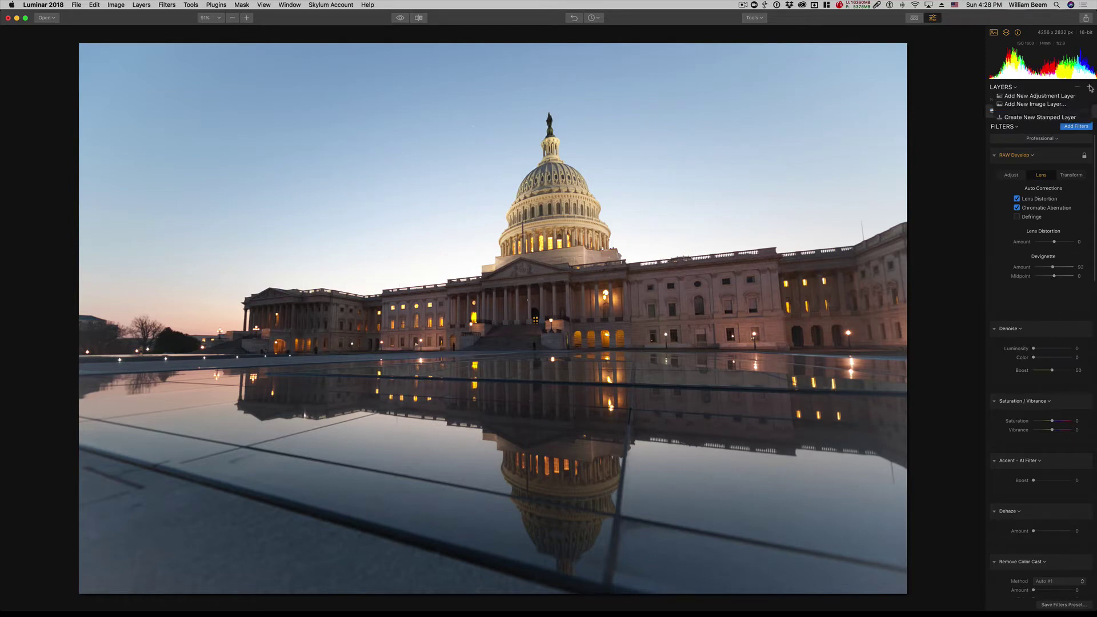
click(1039, 108)
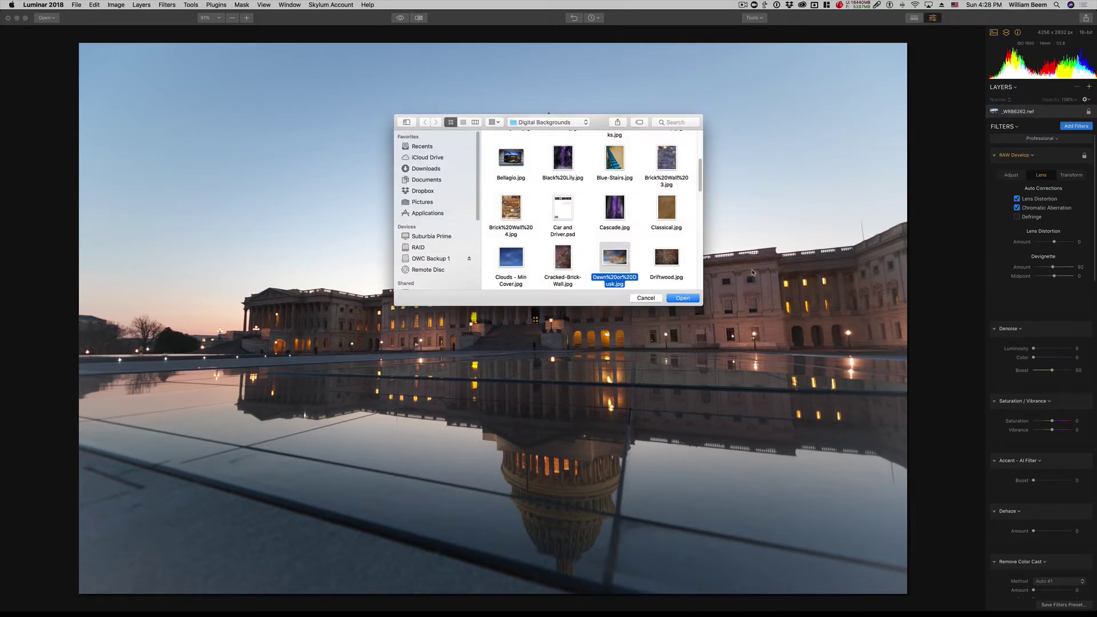
click(680, 298)
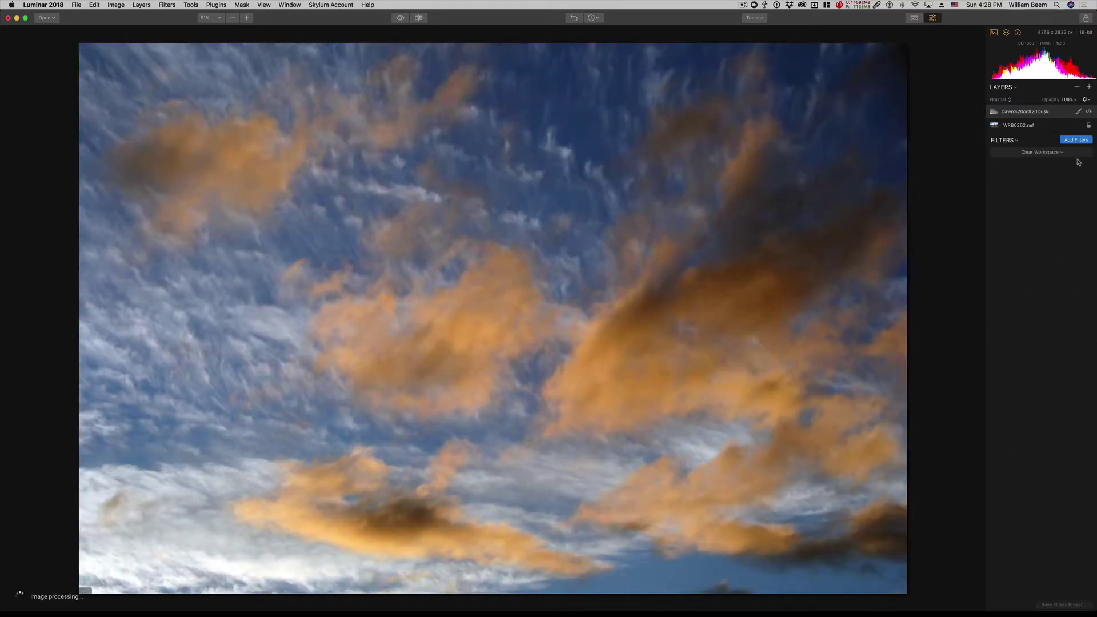
Apply a Luminosity mask to the Dawn Dusk clouds layer.
click(1079, 112)
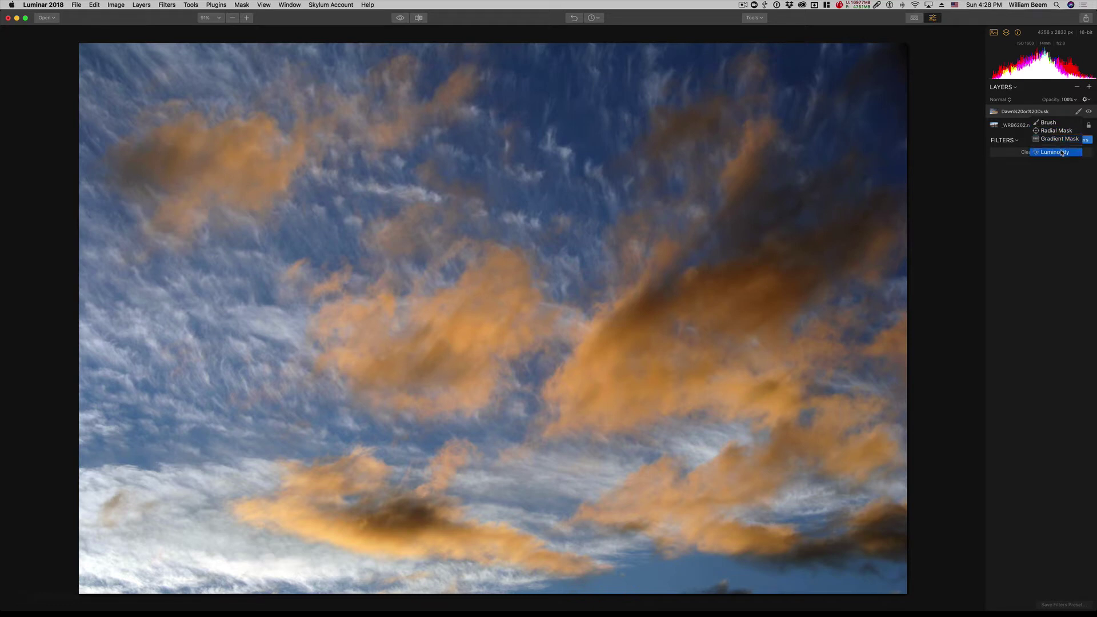
click(1062, 154)
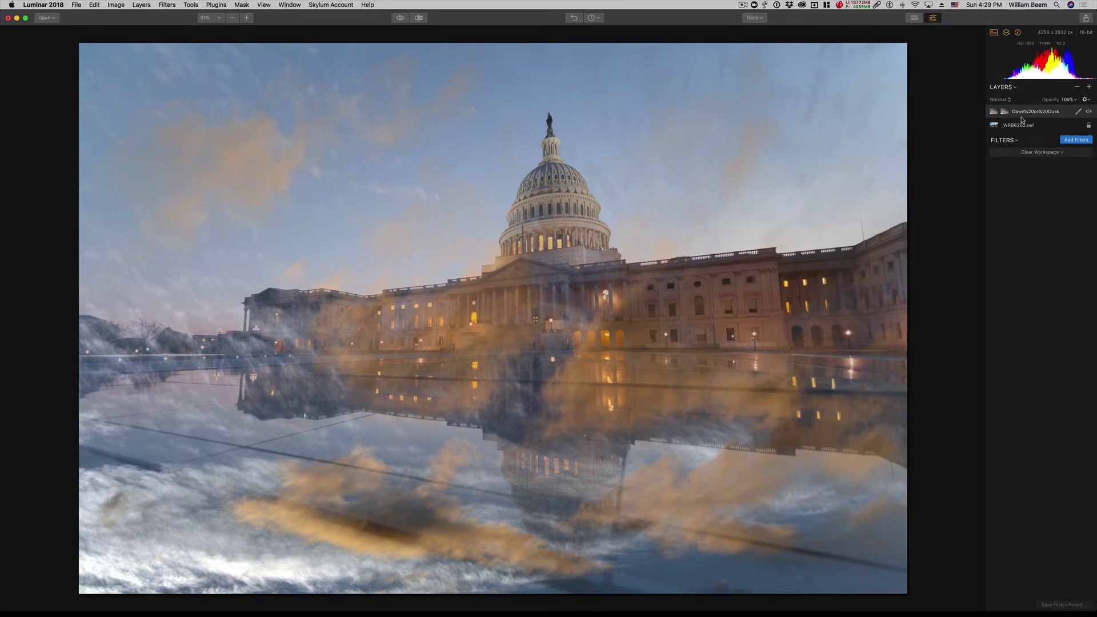
Set the clouds layer's blend mode to Hard Light.
click(1009, 100)
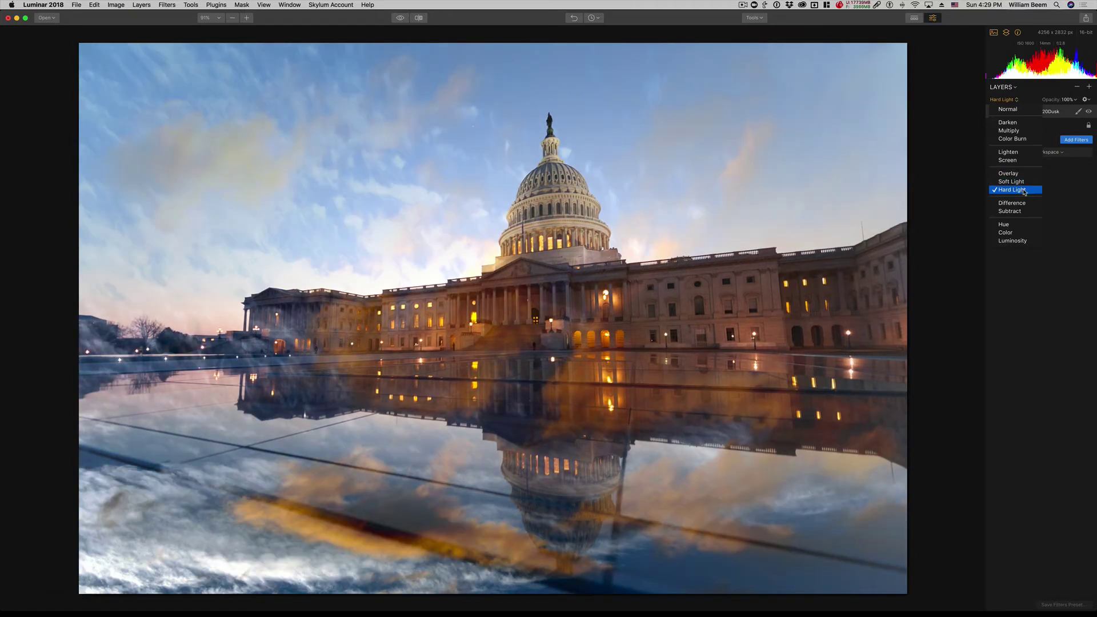
click(1024, 191)
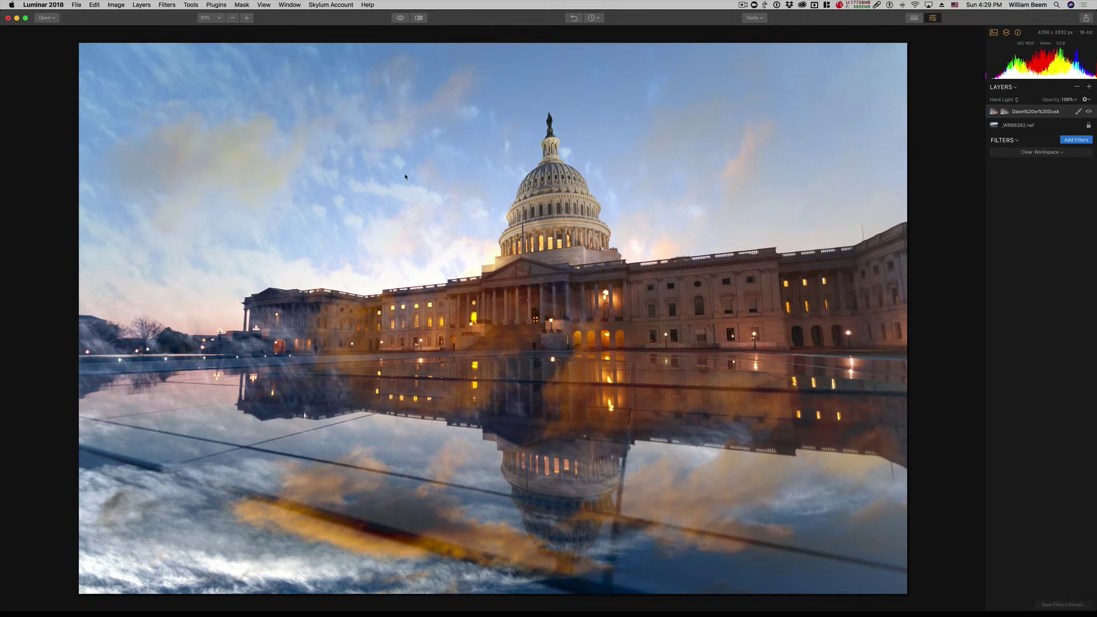
click(1078, 112)
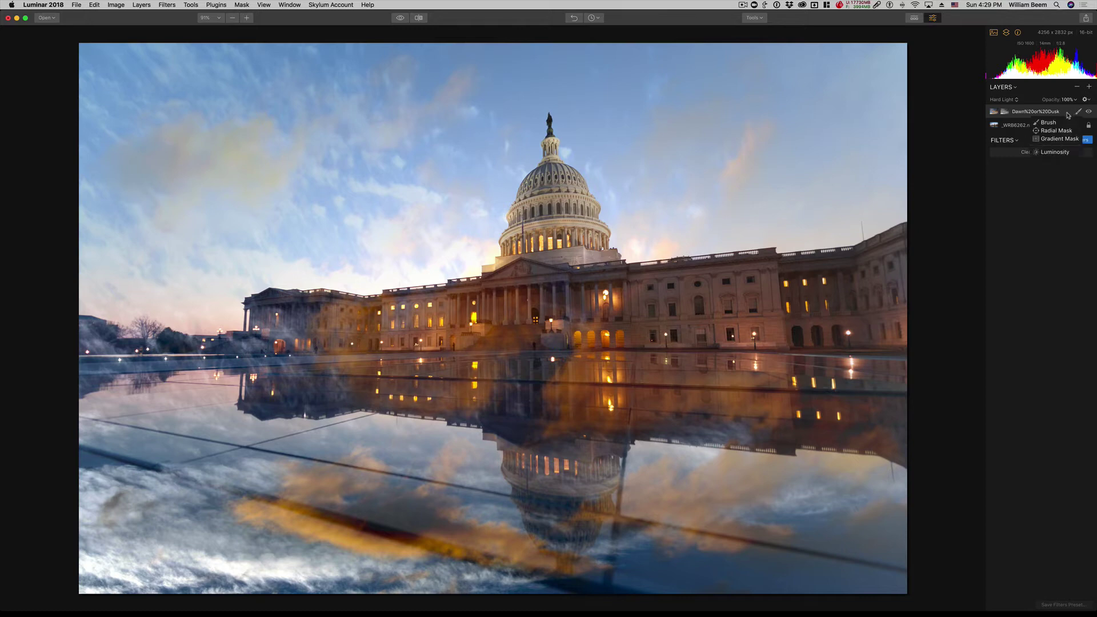
Brush-erase the cloud overlay from the dome, portico, lower-left pavement and curb.
click(1053, 122)
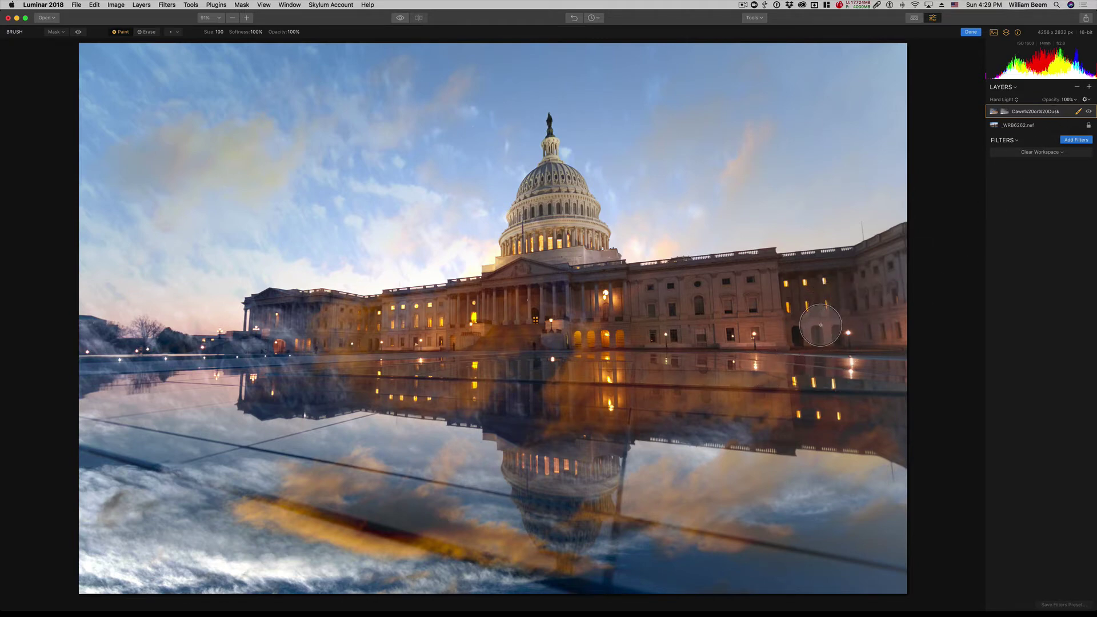
key(alt)
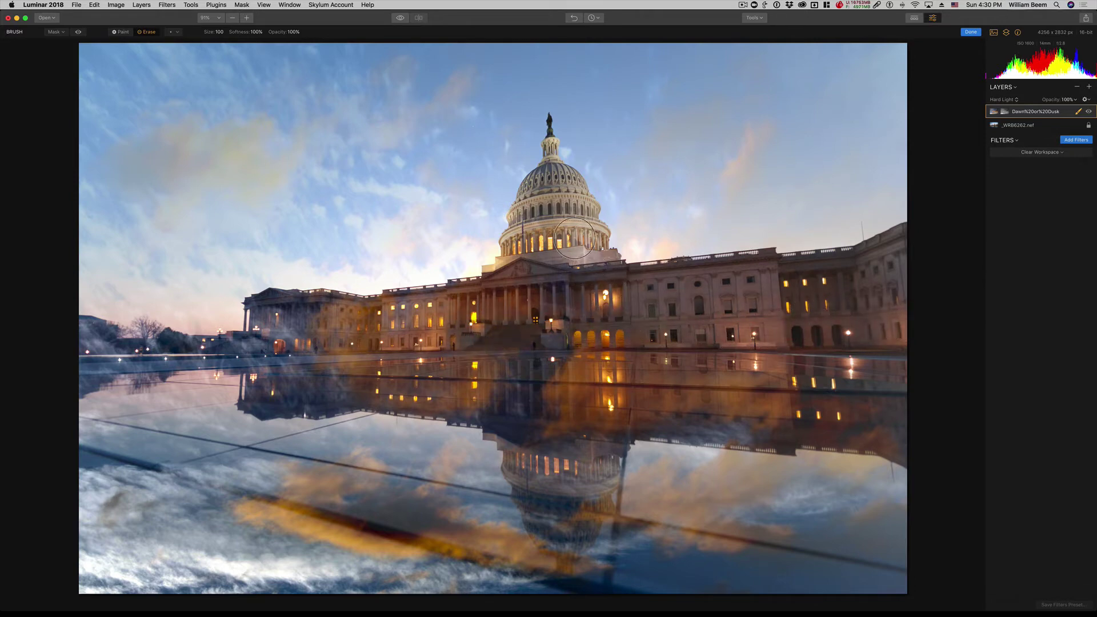
mouse_move(558, 201)
mouse_down()
mouse_move(530, 291)
mouse_move(543, 297)
mouse_move(400, 301)
mouse_move(357, 322)
mouse_move(268, 316)
mouse_move(501, 316)
mouse_move(353, 342)
mouse_move(268, 340)
mouse_up()
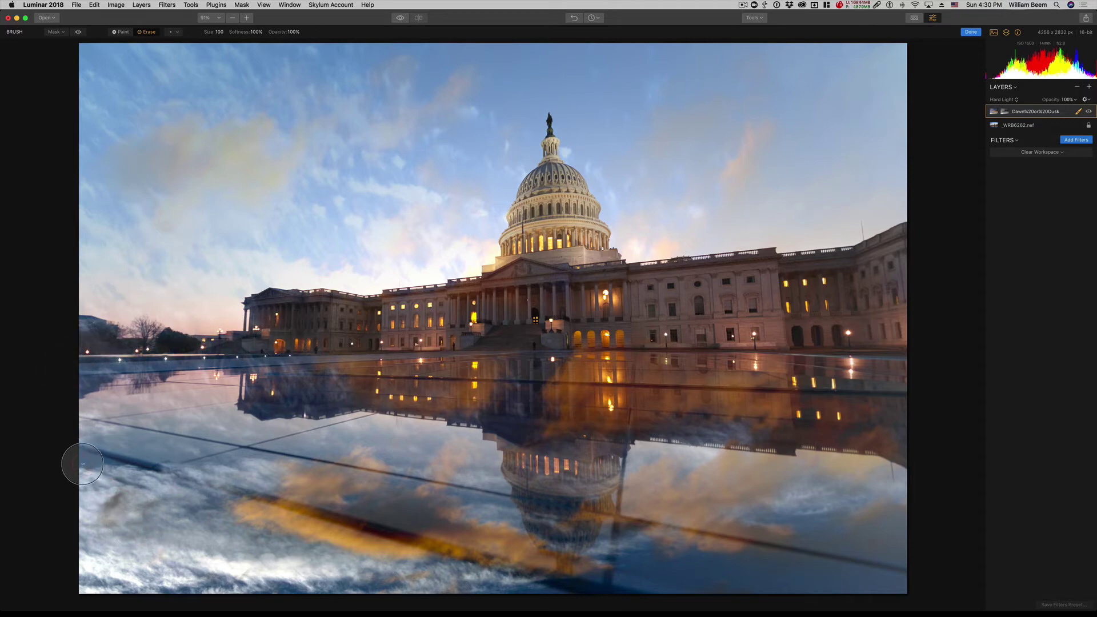
mouse_move(120, 474)
mouse_down()
mouse_move(550, 600)
mouse_move(465, 587)
mouse_move(282, 600)
mouse_move(98, 589)
mouse_up()
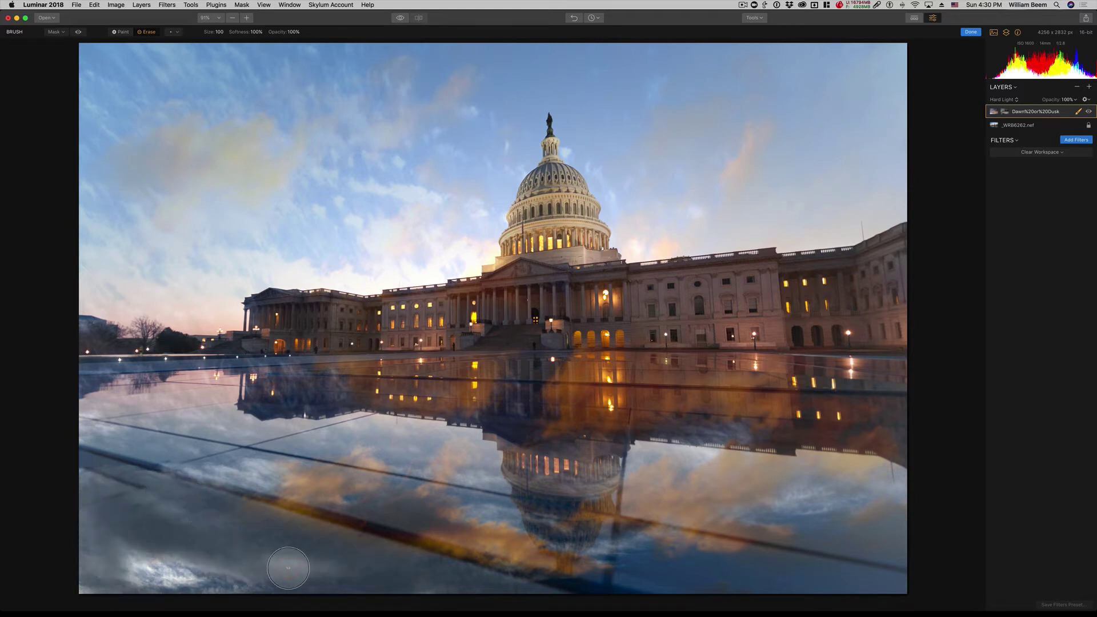
mouse_move(189, 587)
mouse_down()
mouse_move(168, 566)
mouse_move(221, 578)
mouse_move(110, 569)
mouse_move(110, 583)
mouse_move(152, 593)
mouse_move(135, 567)
mouse_move(111, 594)
mouse_move(63, 564)
mouse_up()
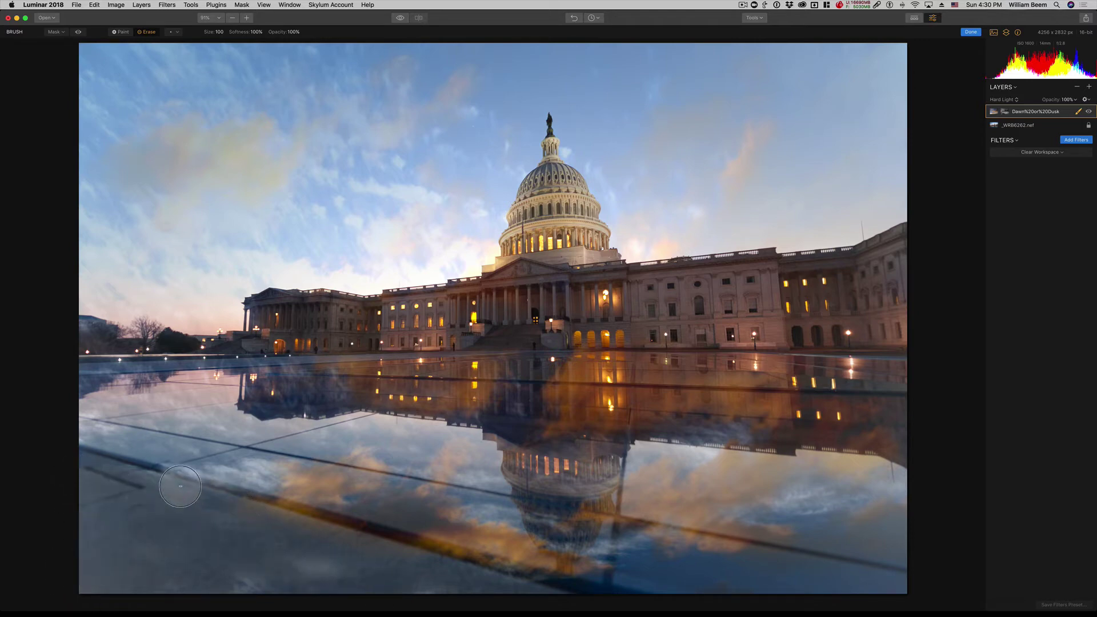
drag(164, 479, 583, 602)
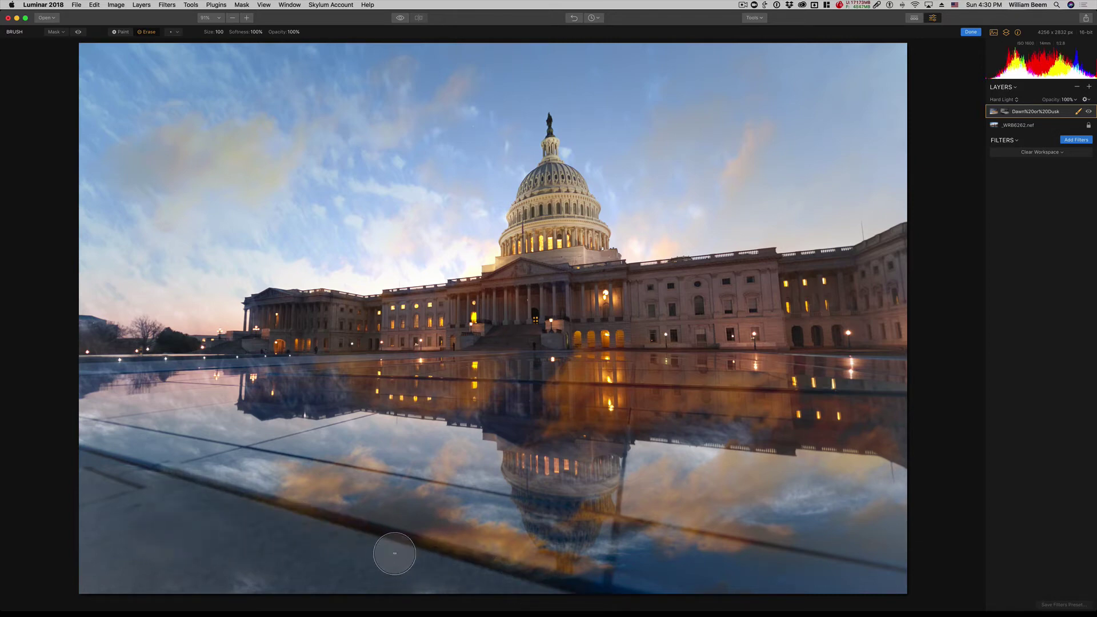
Shrink the brush to size 64 and erase clouds from the reflecting pool, left ledge and dome.
key(x)
key(bracketleft)
key(bracketleft)
key(bracketleft)
key(bracketleft)
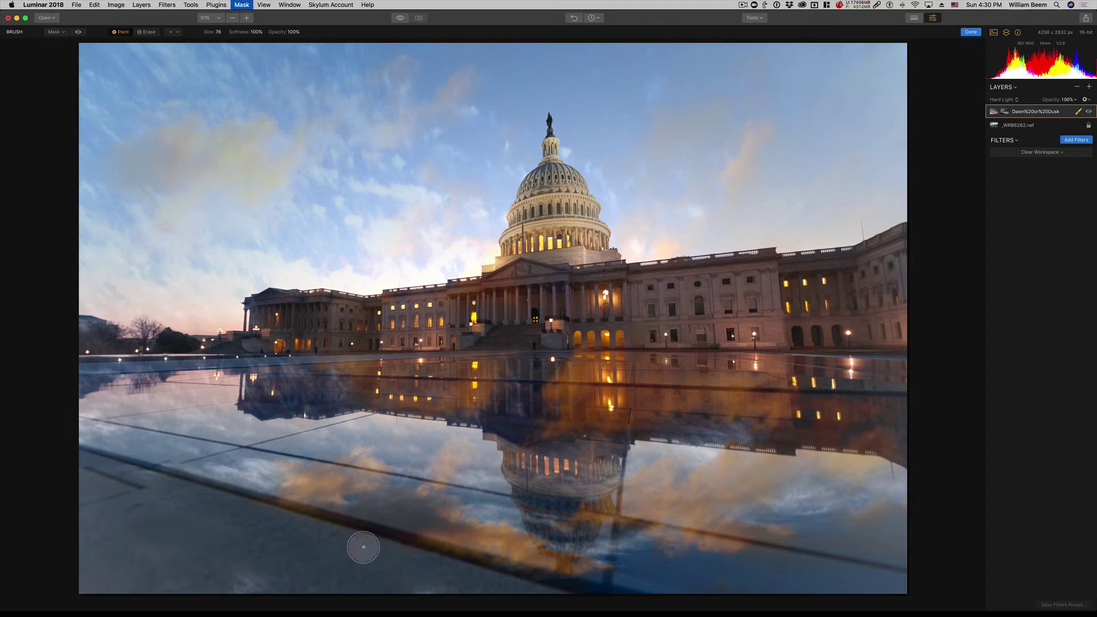
key(x)
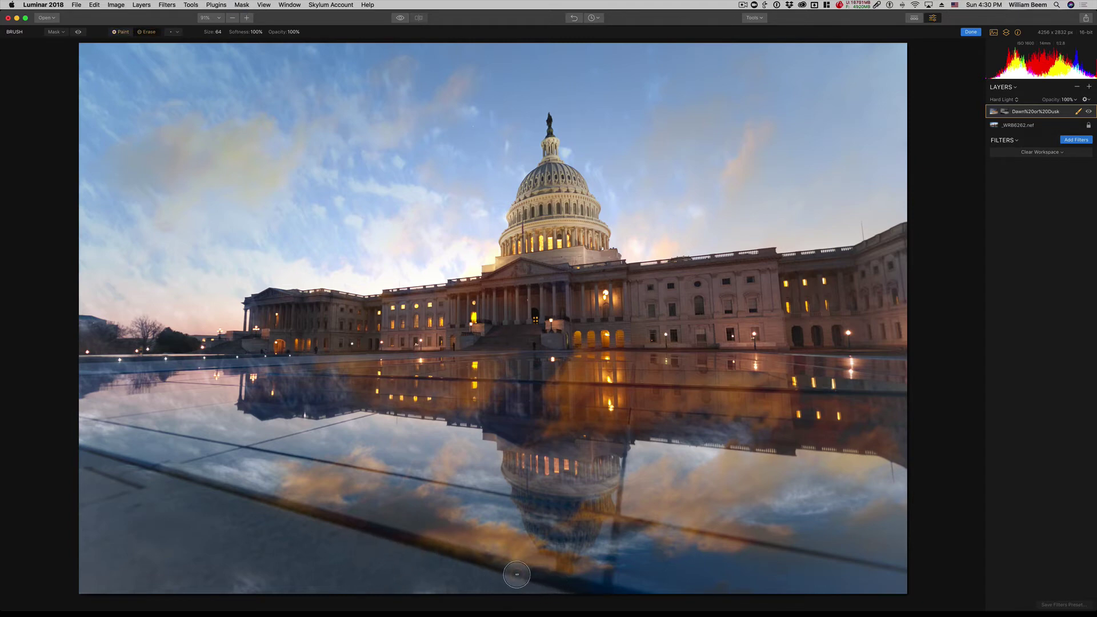
drag(514, 574, 62, 442)
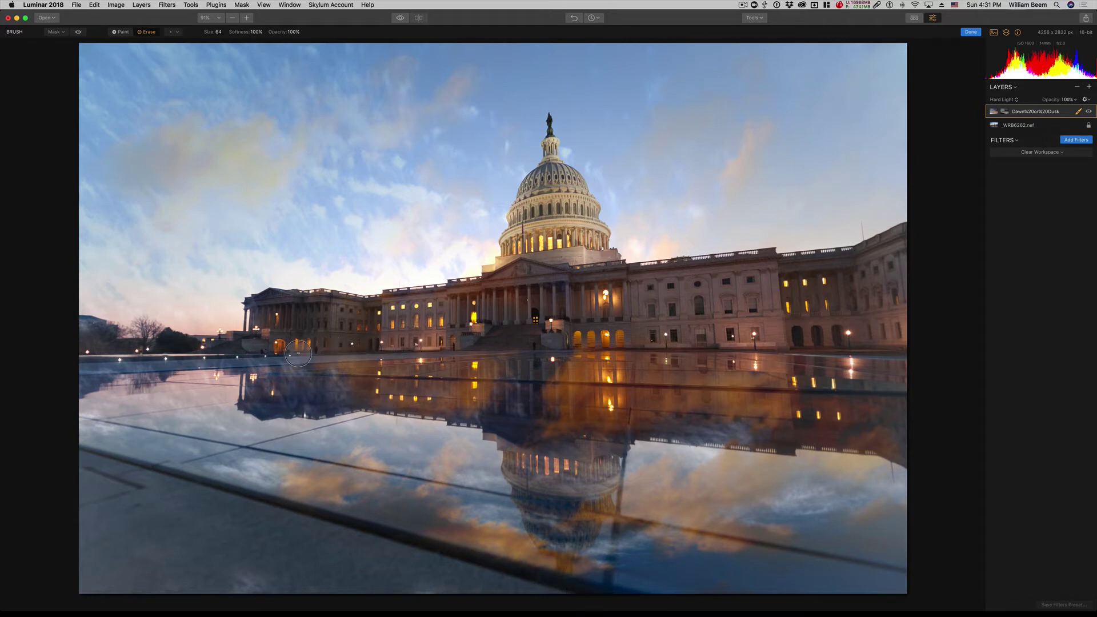
mouse_move(297, 354)
mouse_down()
mouse_move(93, 369)
mouse_move(89, 353)
mouse_move(105, 342)
mouse_move(78, 337)
mouse_move(90, 328)
mouse_move(160, 342)
mouse_move(144, 344)
mouse_move(144, 331)
mouse_move(84, 333)
mouse_move(254, 341)
mouse_move(295, 324)
mouse_move(262, 314)
mouse_move(290, 332)
mouse_move(571, 265)
mouse_move(641, 286)
mouse_move(565, 321)
mouse_move(602, 335)
mouse_move(567, 341)
mouse_move(730, 321)
mouse_move(859, 323)
mouse_move(896, 296)
mouse_move(898, 280)
mouse_move(909, 313)
mouse_move(796, 291)
mouse_move(907, 222)
mouse_up()
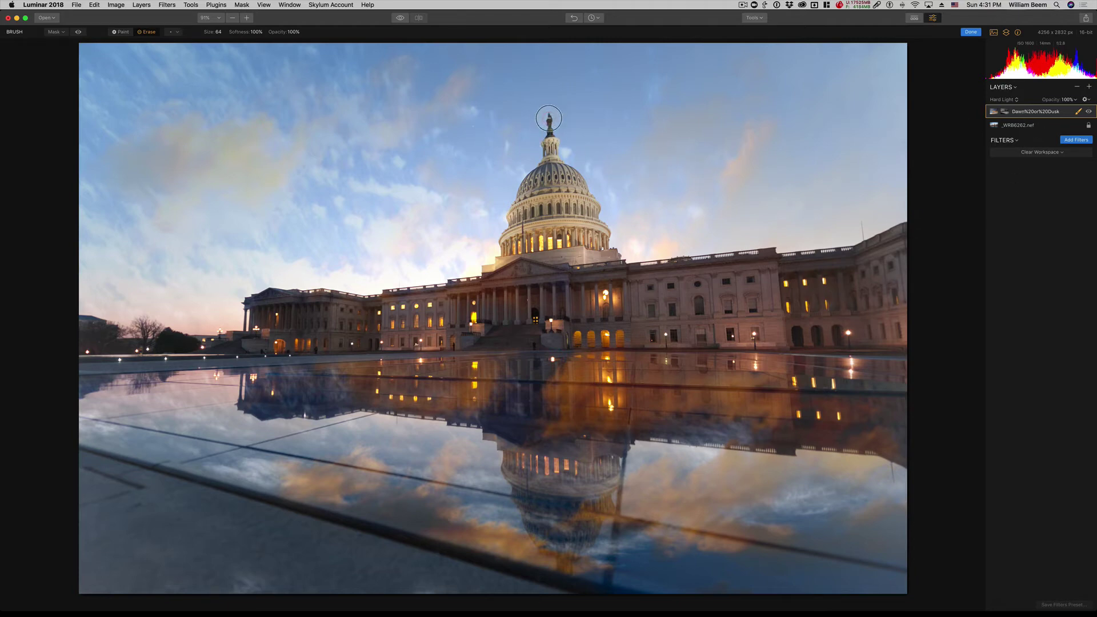
mouse_move(548, 118)
mouse_down()
mouse_move(563, 178)
mouse_move(547, 229)
mouse_move(518, 252)
mouse_move(537, 191)
mouse_move(557, 196)
mouse_move(602, 274)
mouse_move(530, 281)
mouse_move(520, 321)
mouse_move(625, 328)
mouse_move(140, 355)
mouse_up()
key(x)
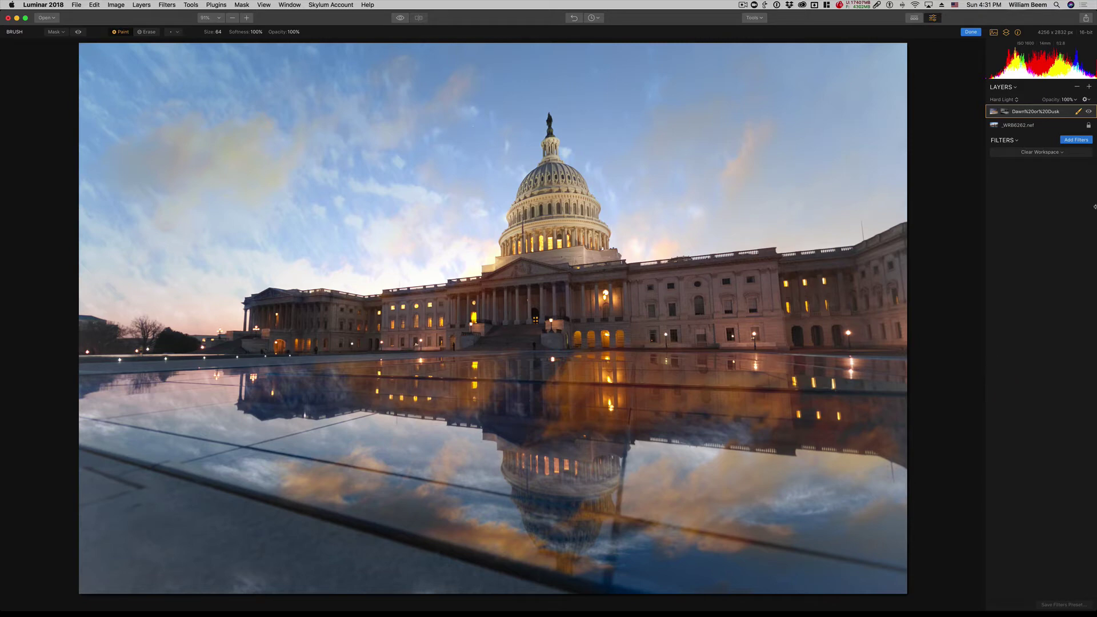
Load the Professional filter workspace and raise Accent - AI Filter Boost to about 65.
click(1074, 142)
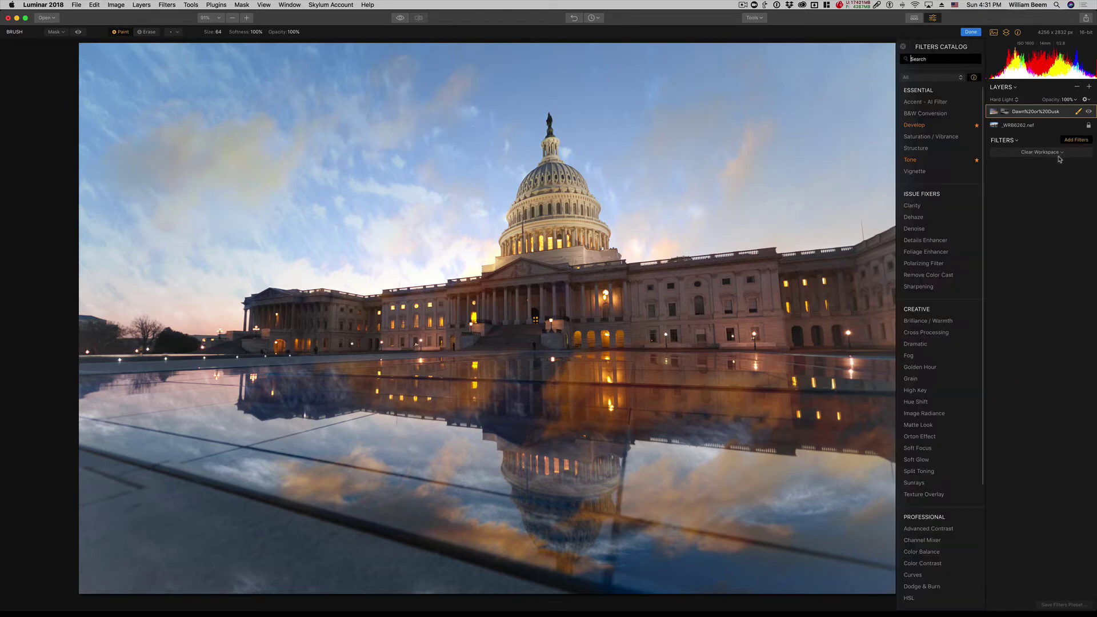
click(1054, 155)
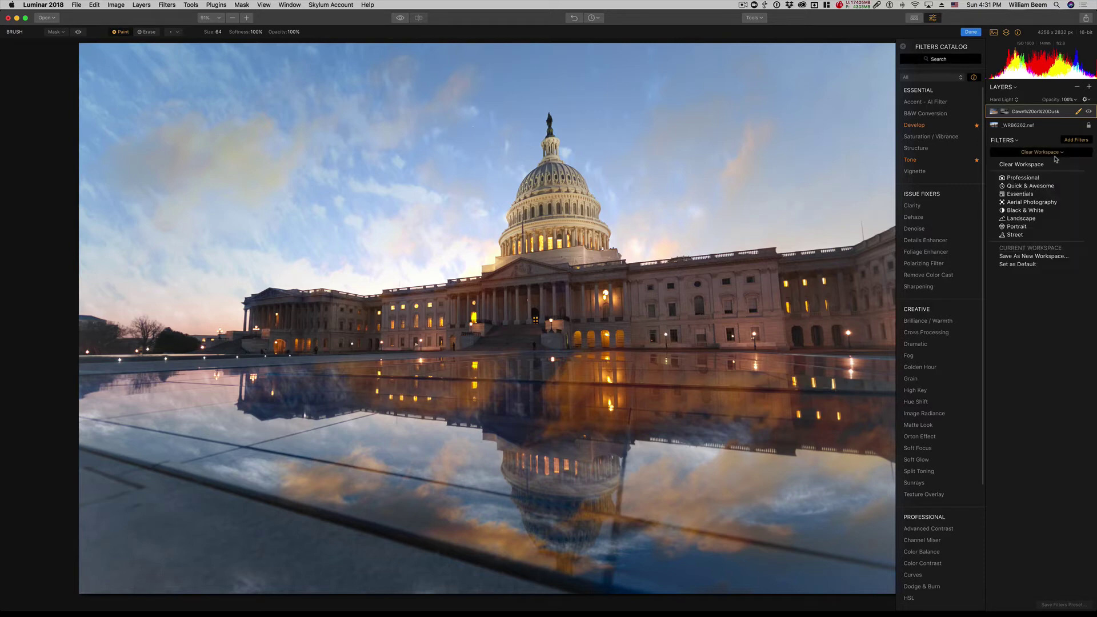
click(1034, 181)
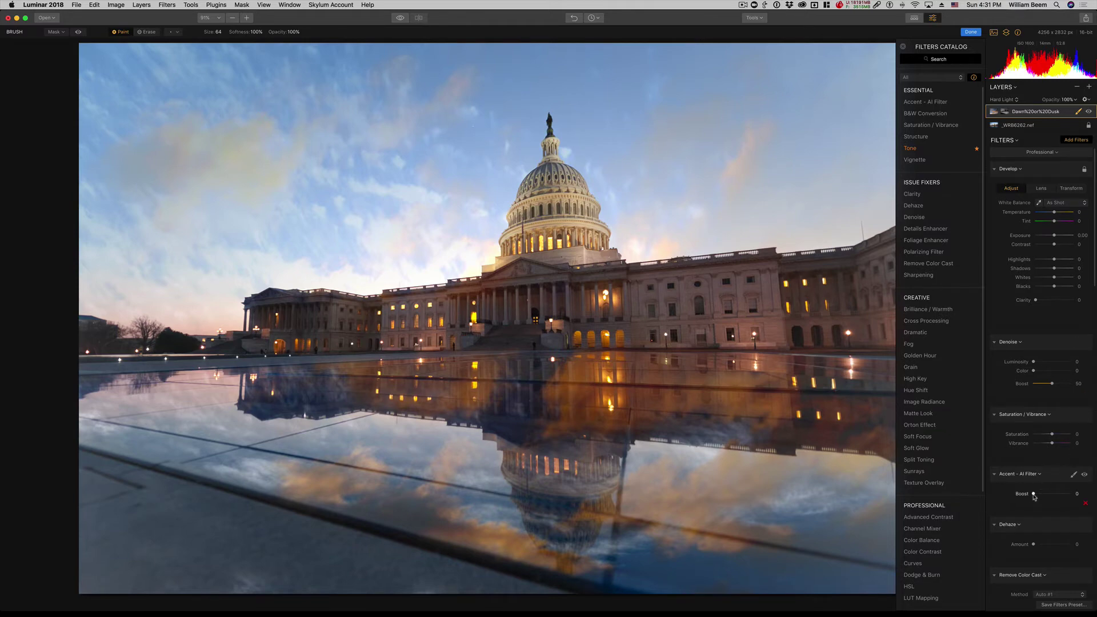
drag(1033, 493, 1056, 494)
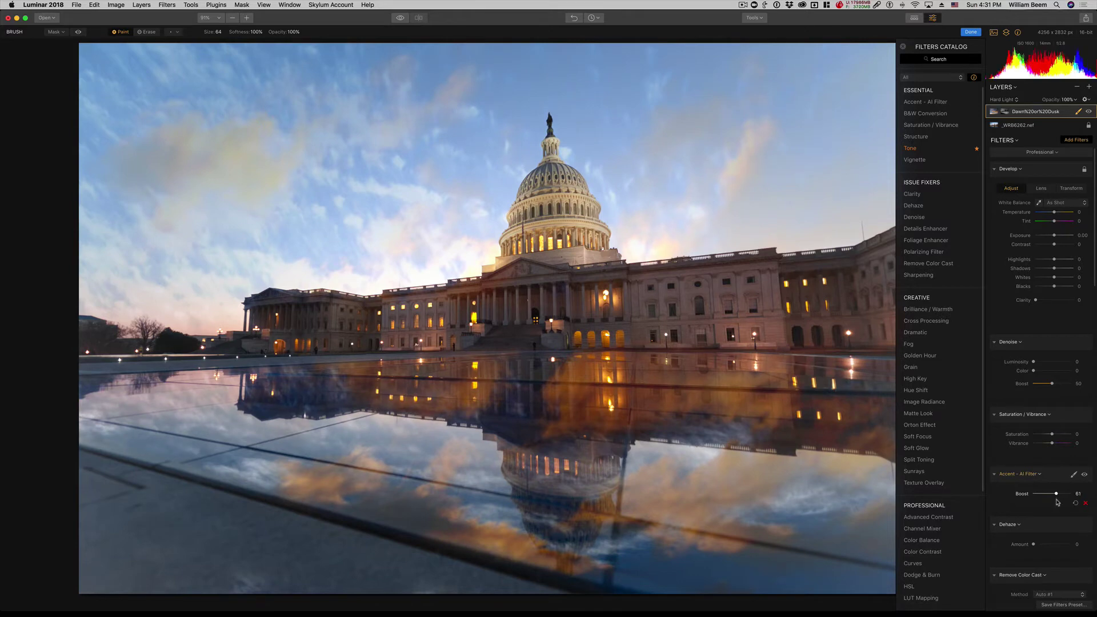
drag(1059, 503, 1057, 493)
Apply the Accent AI boost to the _WRB6262.nef photo layer, then reselect the dusk sky layer's mask options.
click(1020, 127)
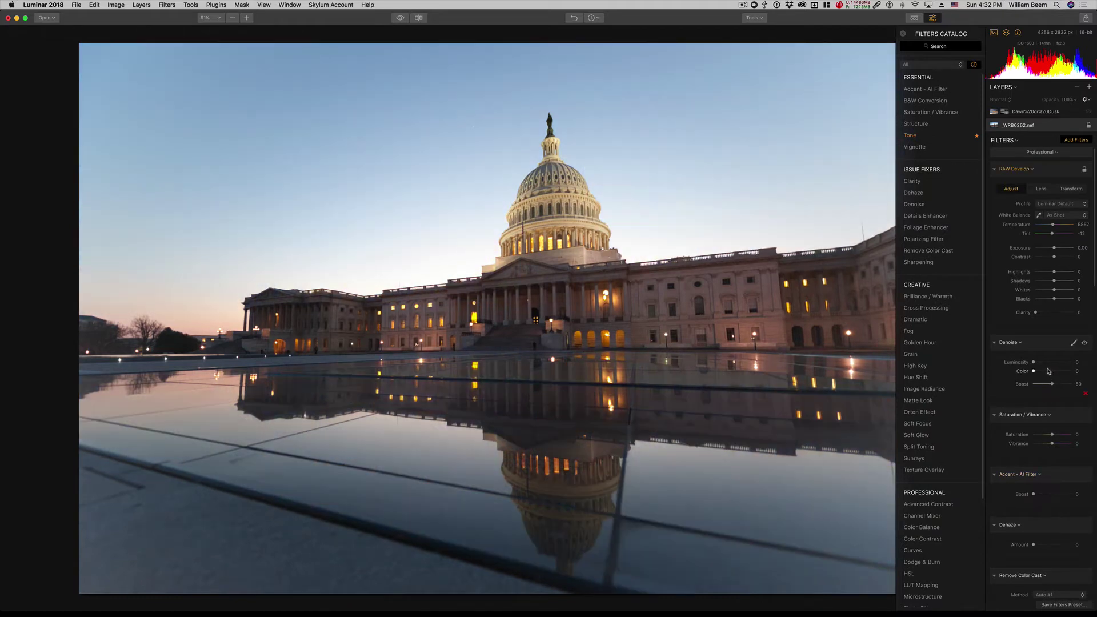
click(1058, 496)
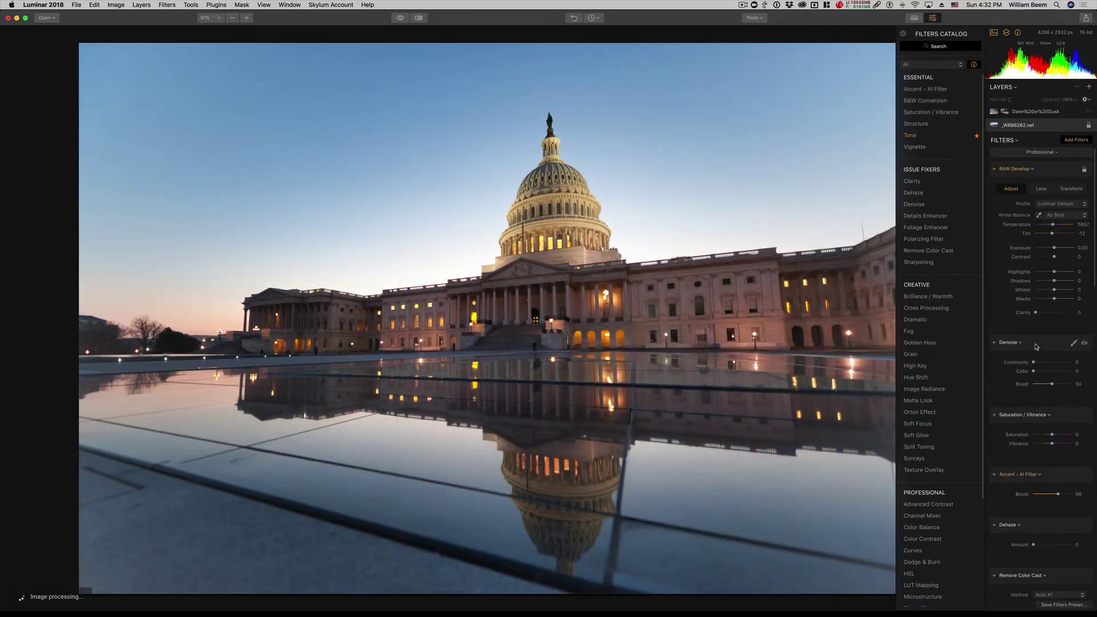
click(1026, 112)
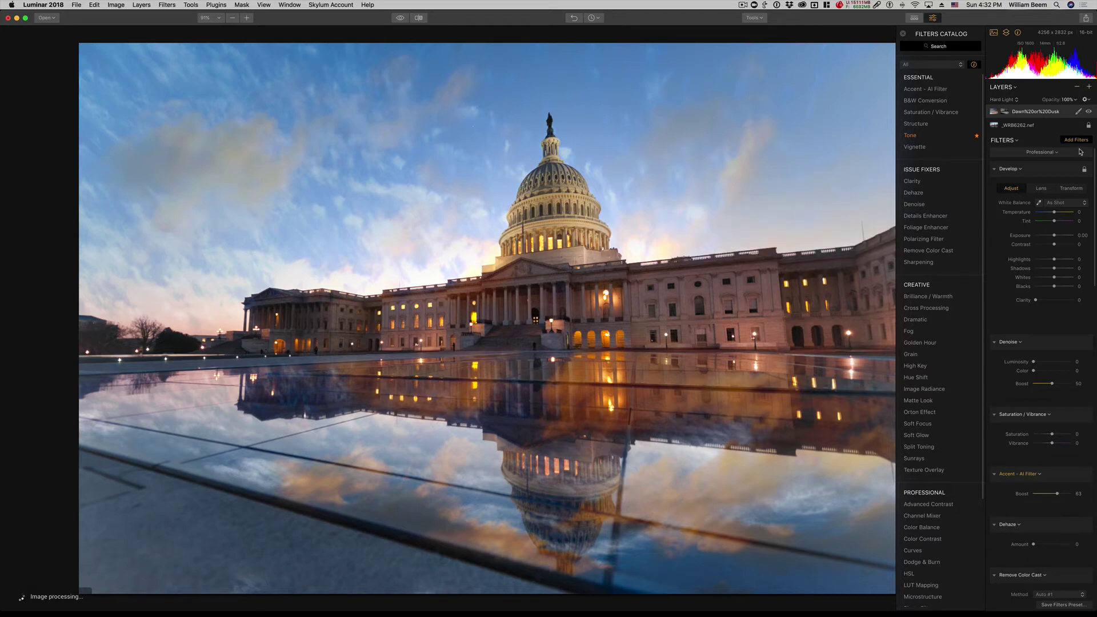
click(1078, 111)
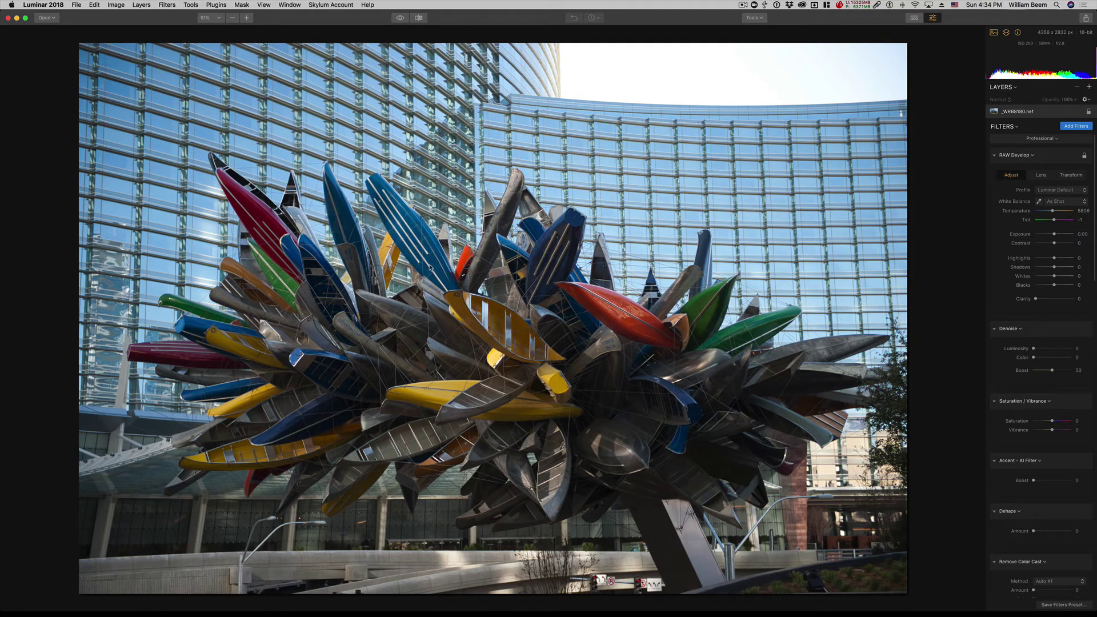
Set Accent - AI Filter Boost to 80 on the canoe sculpture photo.
click(1060, 480)
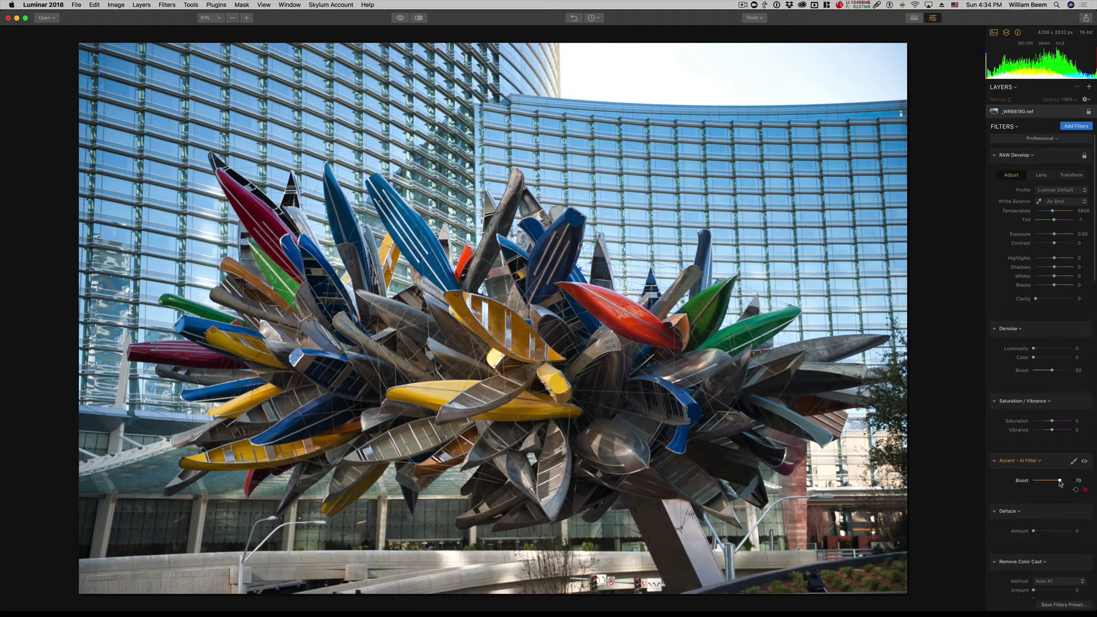
drag(1059, 484, 1063, 481)
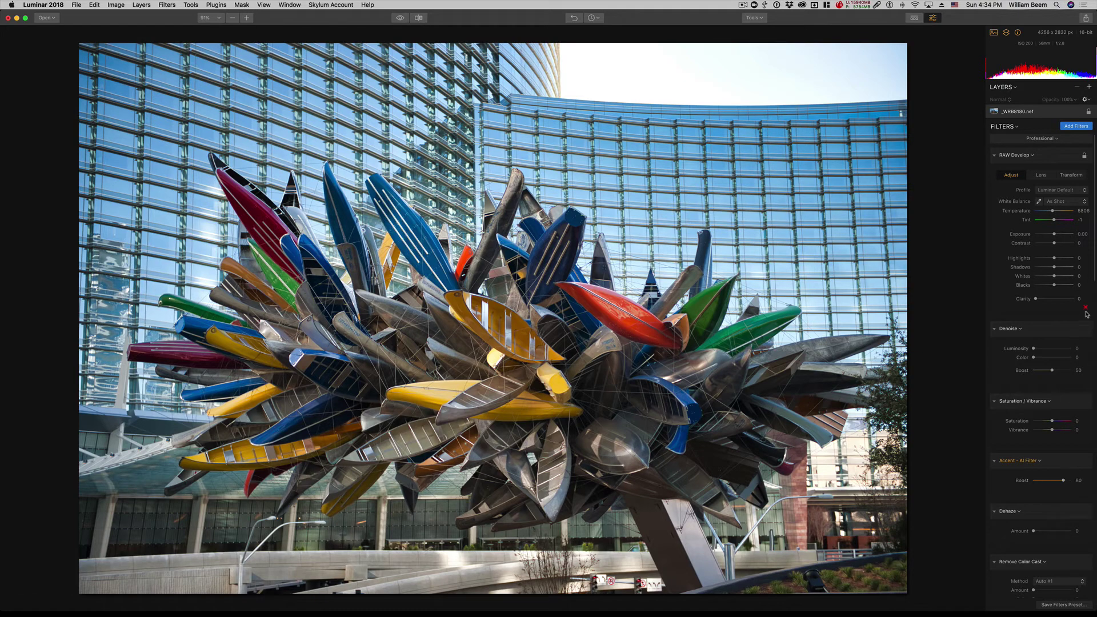
Turn on Lens Distortion and Chromatic Aberration auto corrections for the canoe sculpture photo.
click(1040, 177)
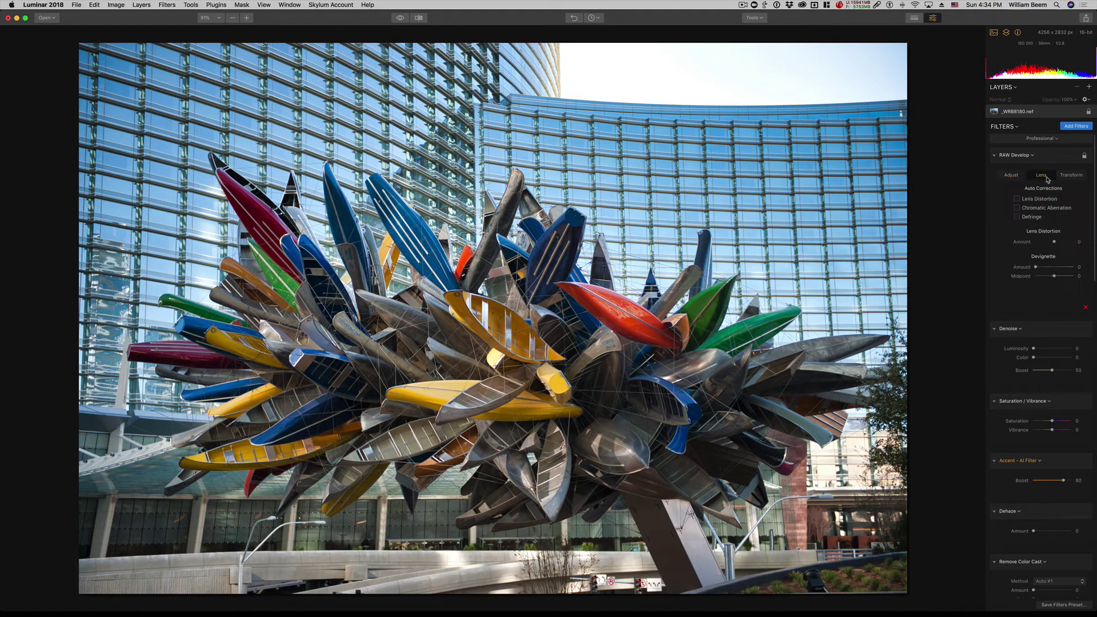
click(1017, 198)
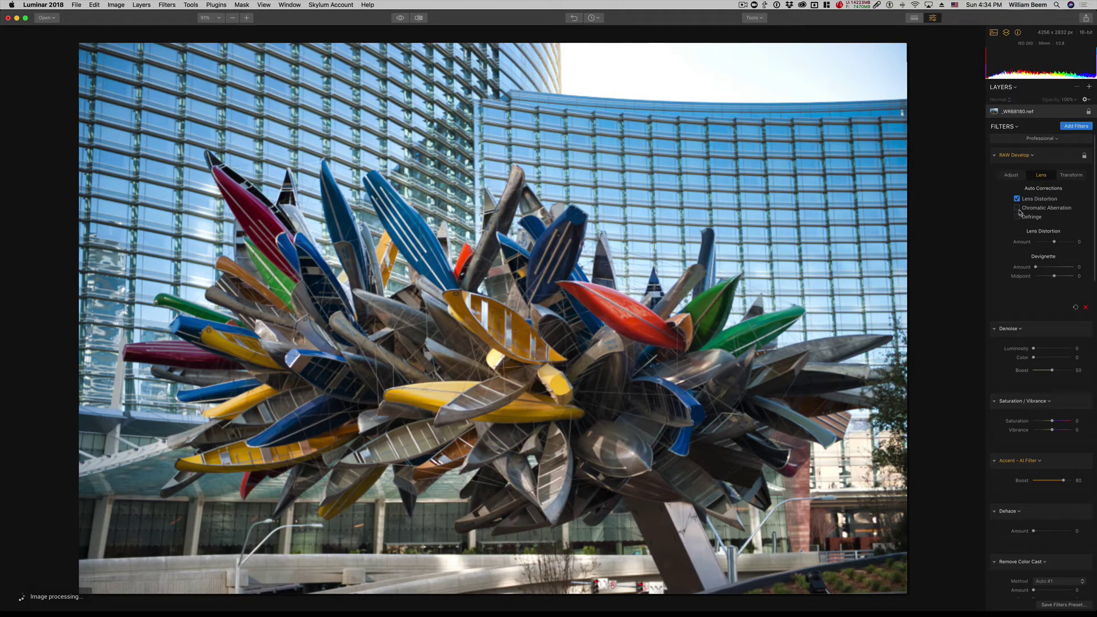
click(1017, 209)
Try a -55 vertical perspective tilt in Transform, then return to the Adjust settings.
click(1071, 177)
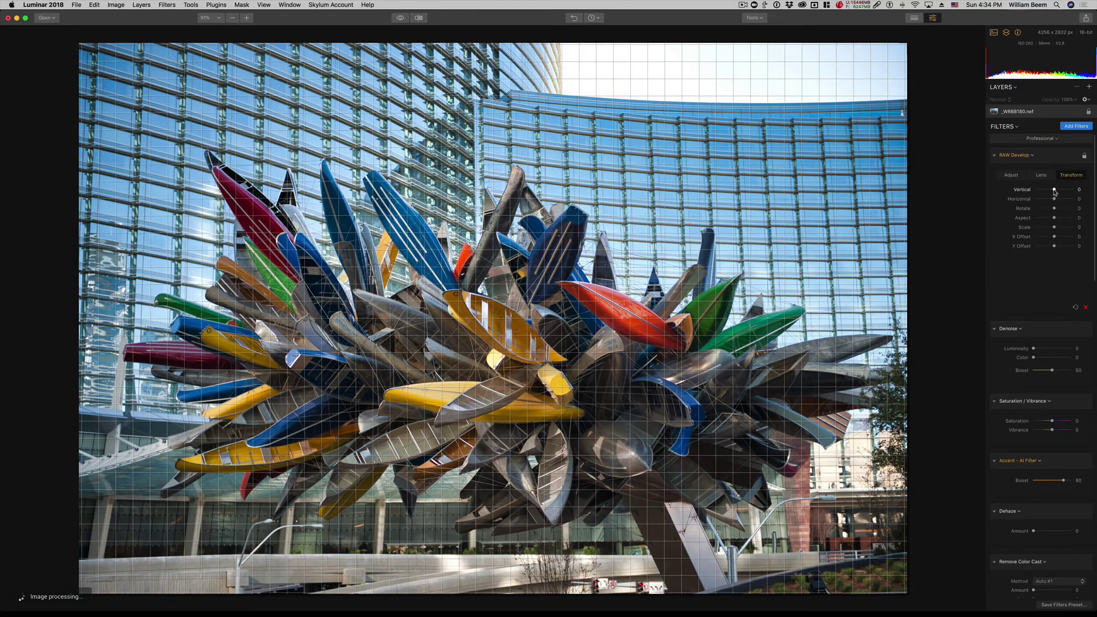
mouse_move(1055, 191)
mouse_down()
mouse_move(1045, 191)
mouse_move(1058, 195)
mouse_up()
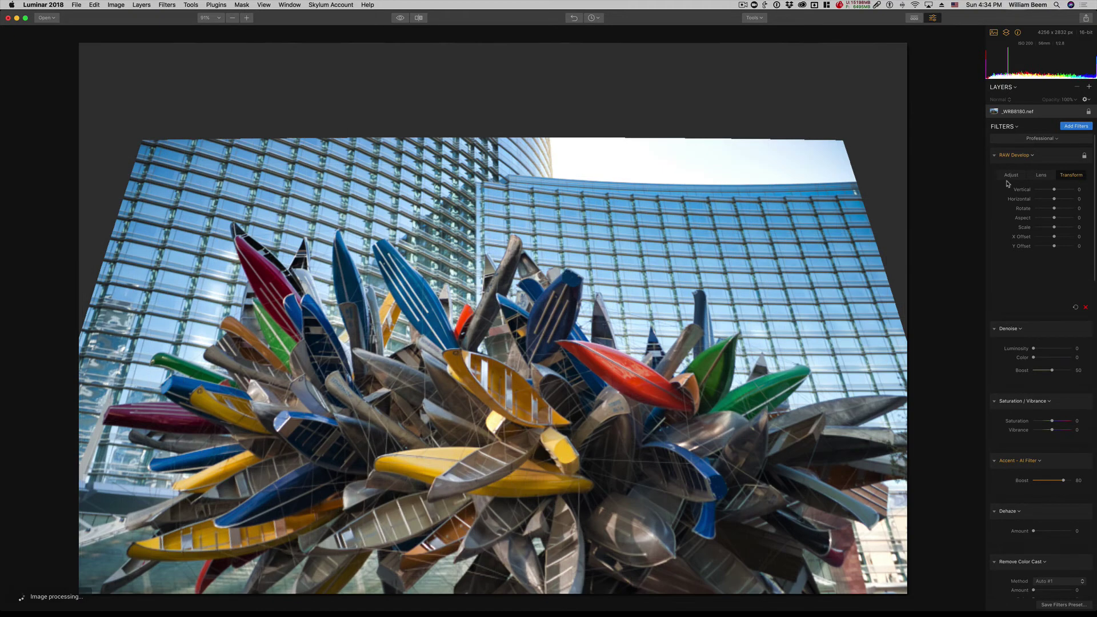
click(1009, 175)
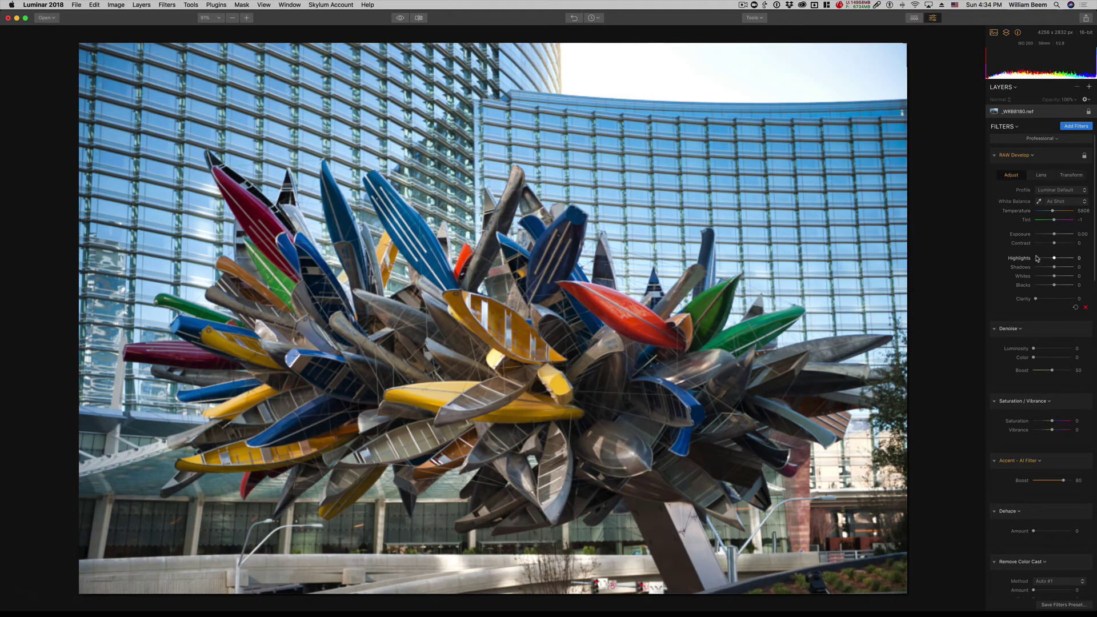
Lower Highlights to -40 and raise Contrast to 34.
drag(1054, 258, 1047, 298)
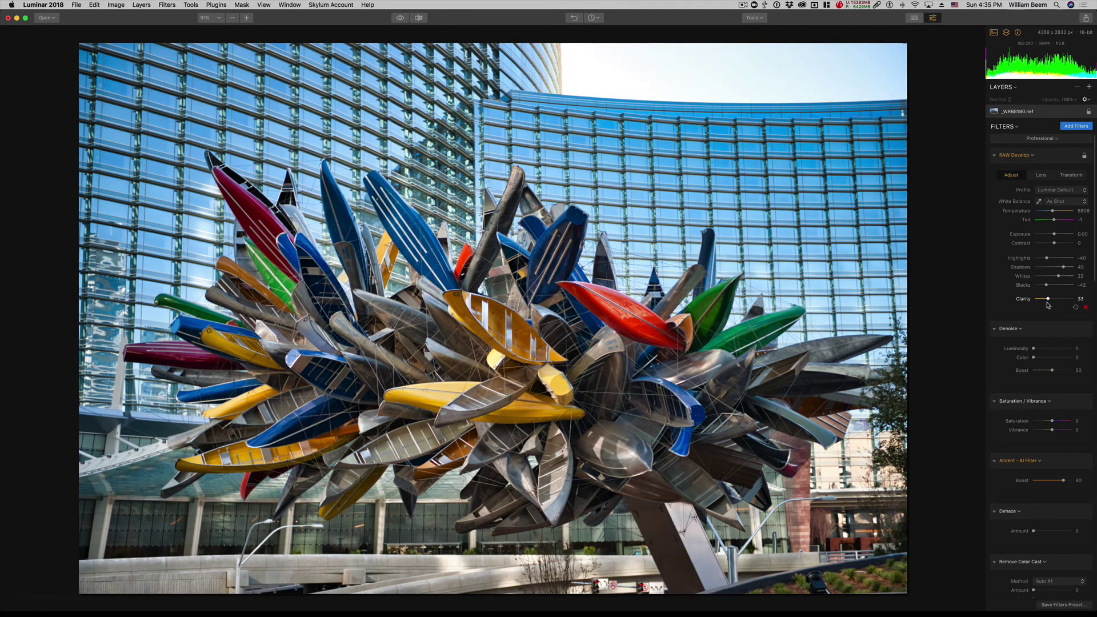
drag(1054, 243, 1069, 247)
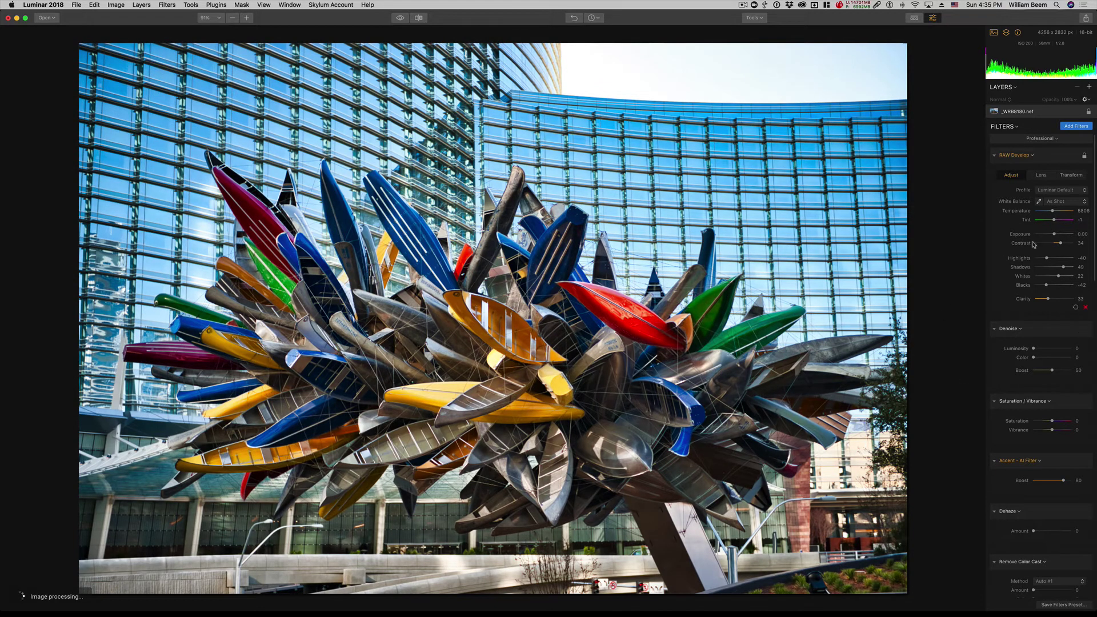
Compare against the original, set Vibrance to 21, and scroll down the filter list.
click(400, 22)
click(401, 21)
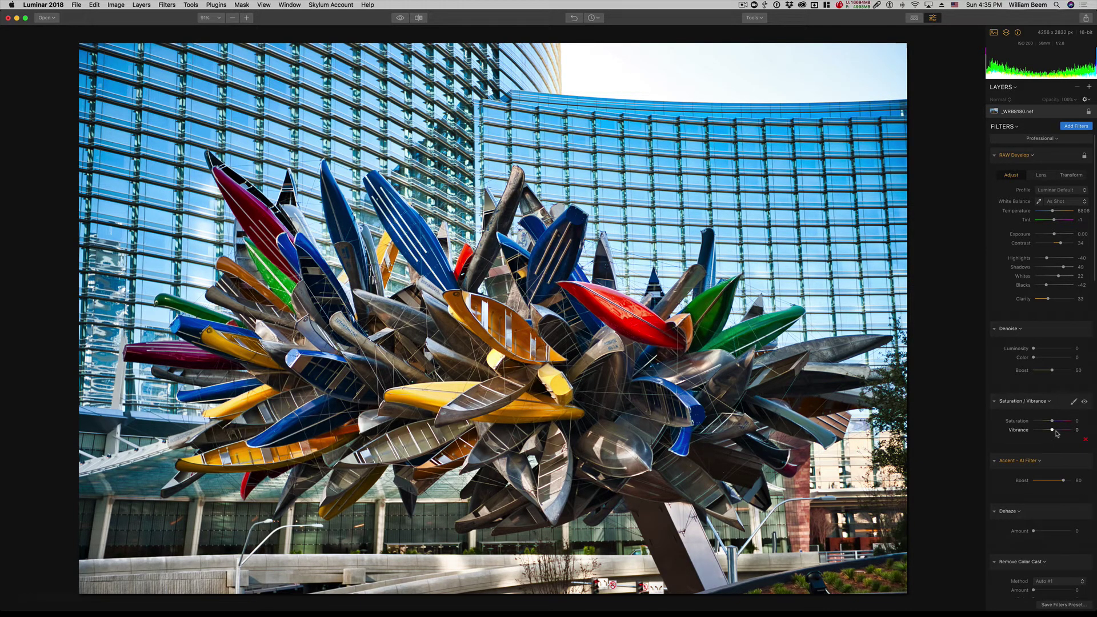
drag(1053, 430, 1058, 429)
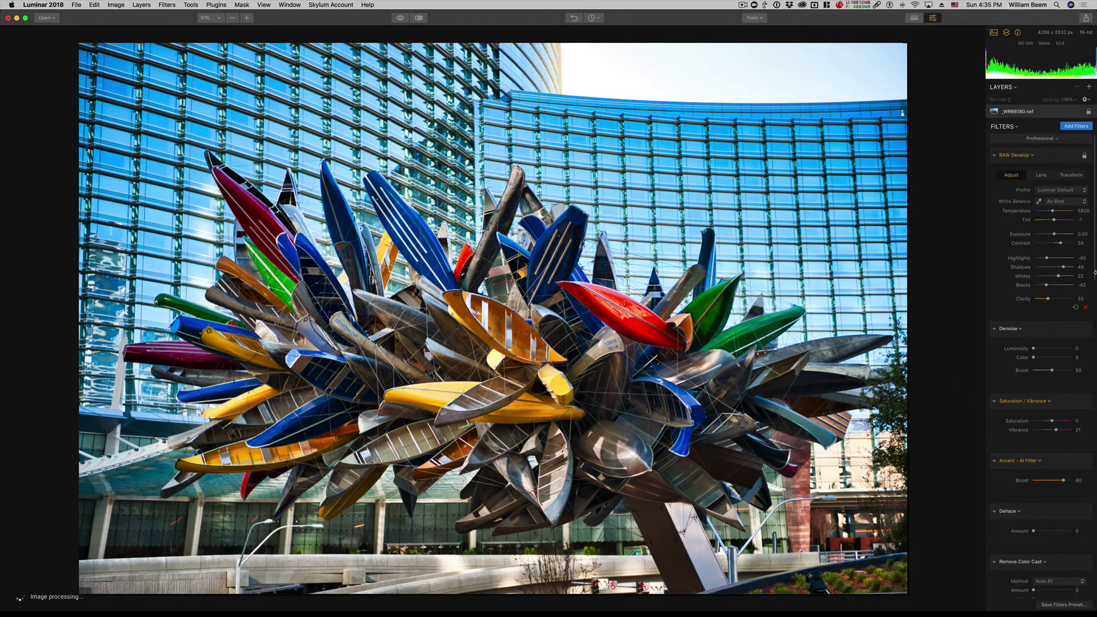
scroll(1094, 284, down, 5)
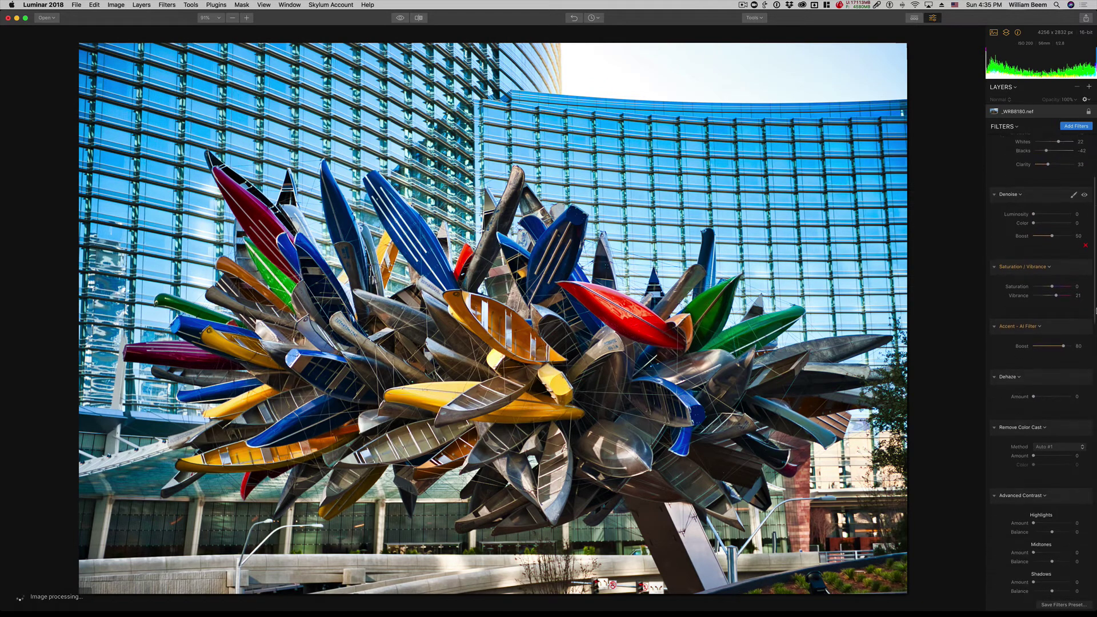
scroll(1095, 319, down, 1)
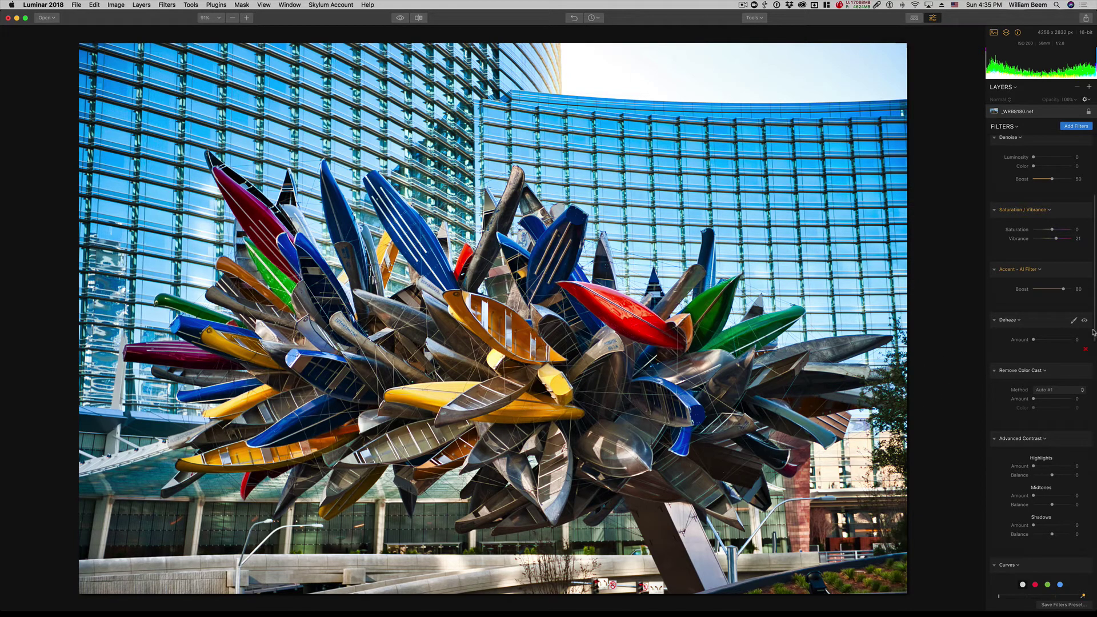
scroll(1040, 366, down, 3)
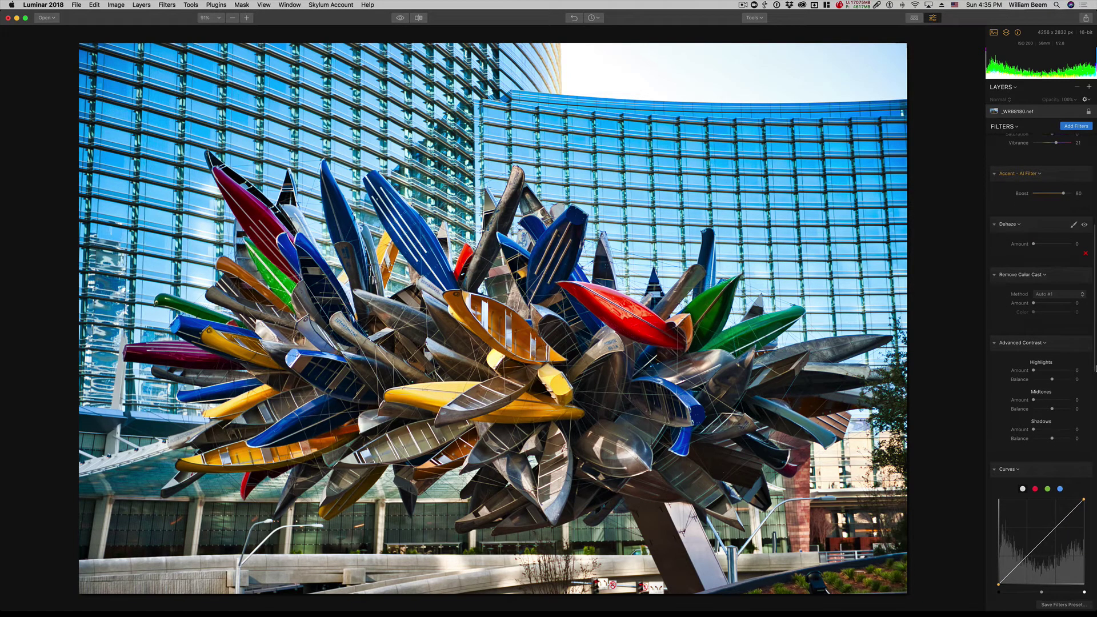
scroll(1041, 366, down, 2)
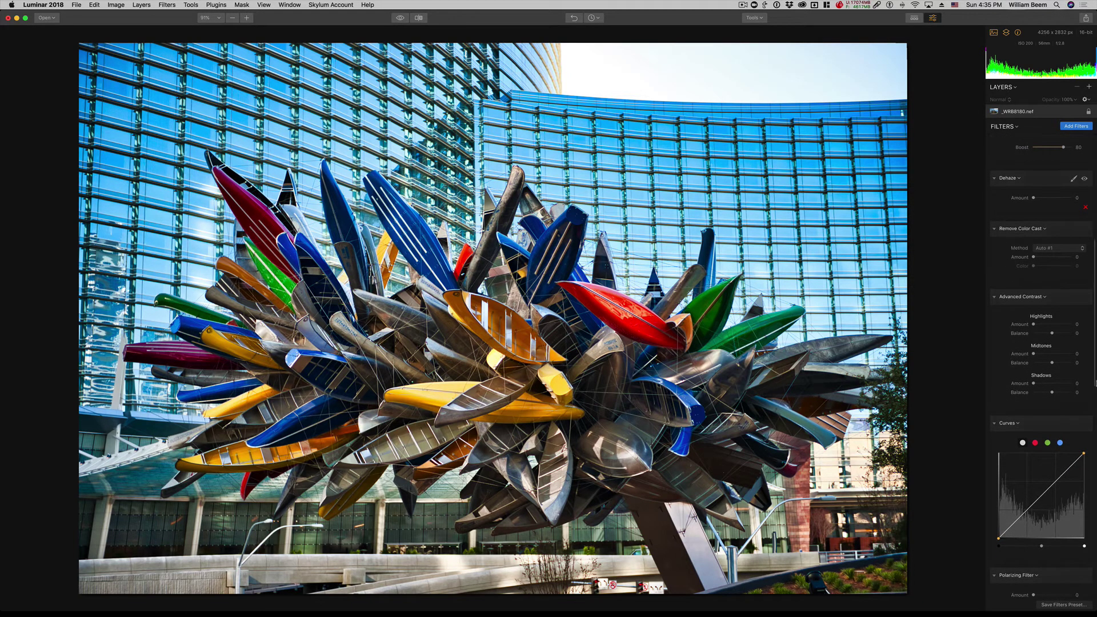
scroll(1041, 366, down, 1)
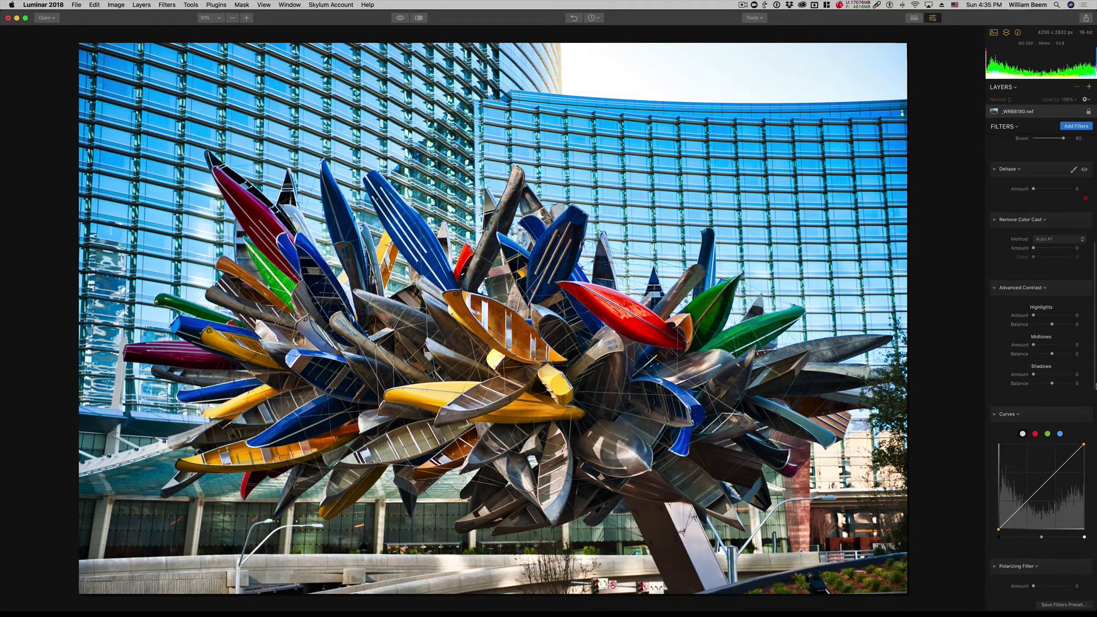
scroll(1041, 366, down, 3)
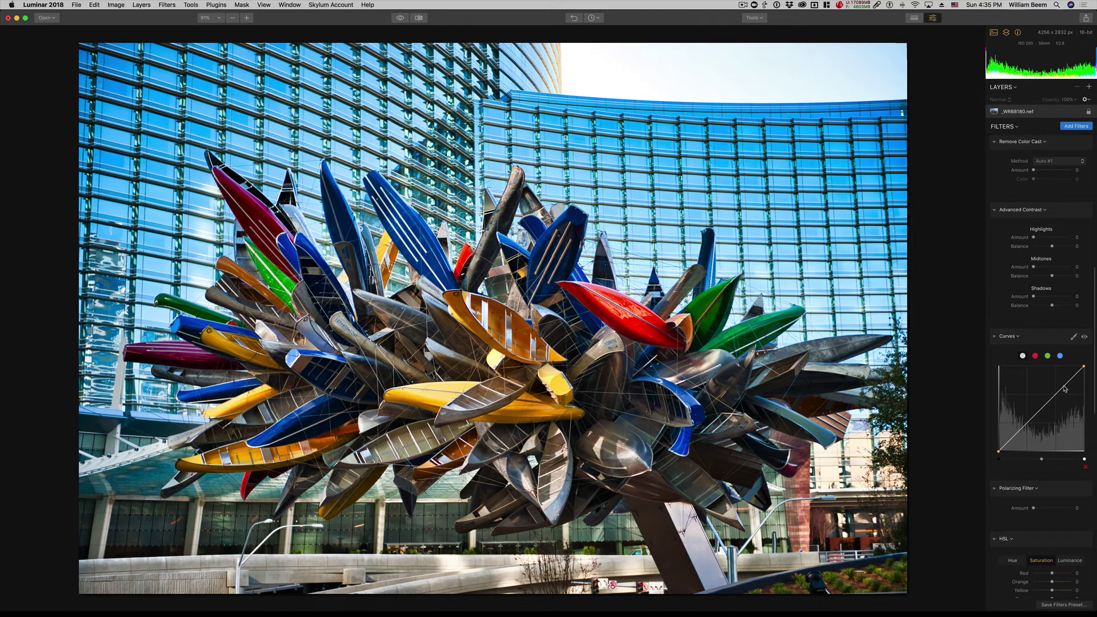
drag(1065, 388, 1062, 381)
drag(1019, 432, 1017, 442)
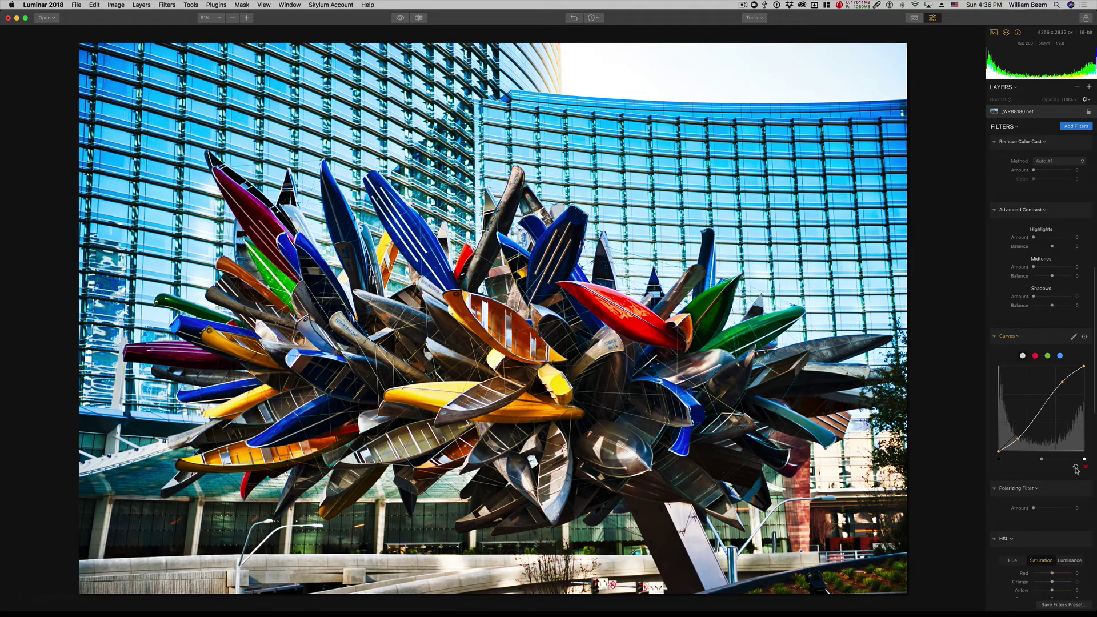
click(1077, 468)
scroll(1055, 347, down, 5)
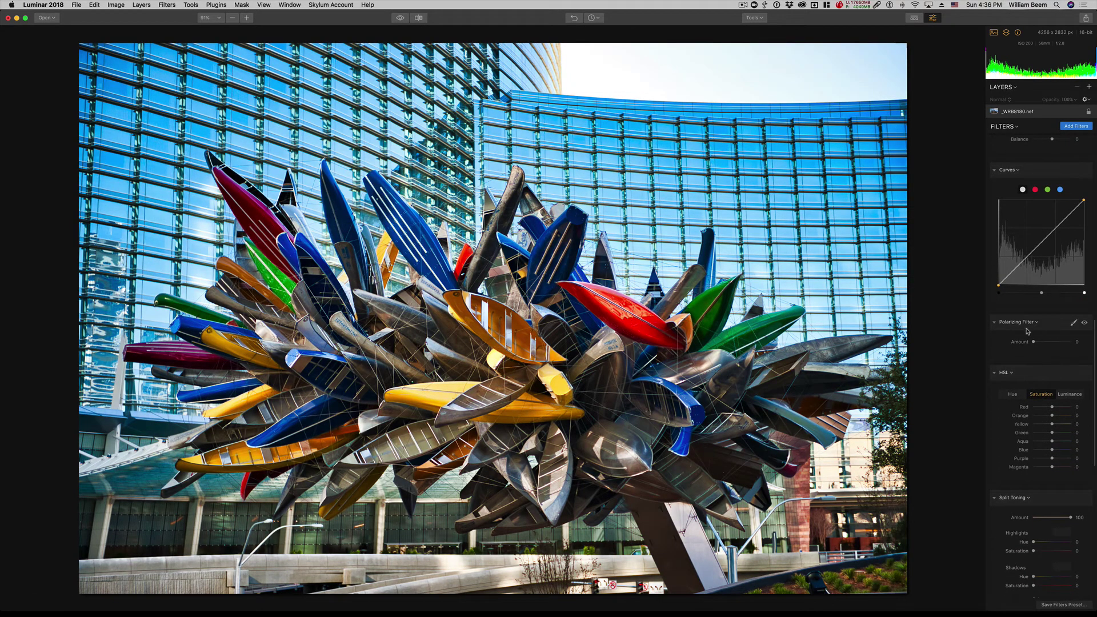
mouse_move(1033, 342)
mouse_down()
mouse_move(1048, 344)
mouse_move(1029, 346)
mouse_up()
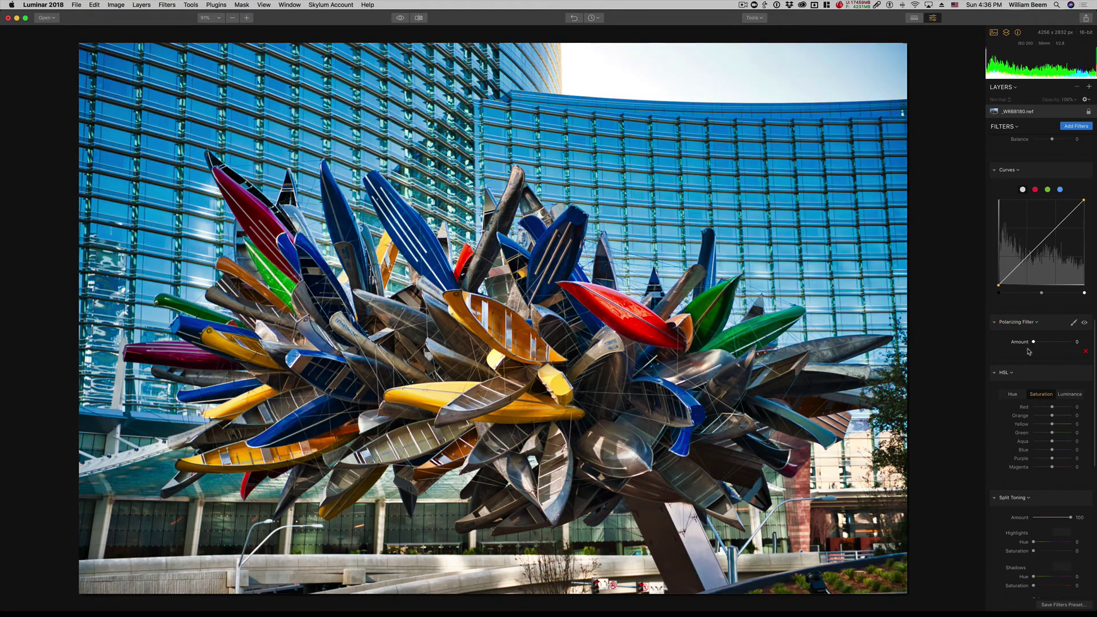
mouse_move(1028, 352)
mouse_down()
mouse_move(1050, 352)
mouse_move(1033, 352)
mouse_up()
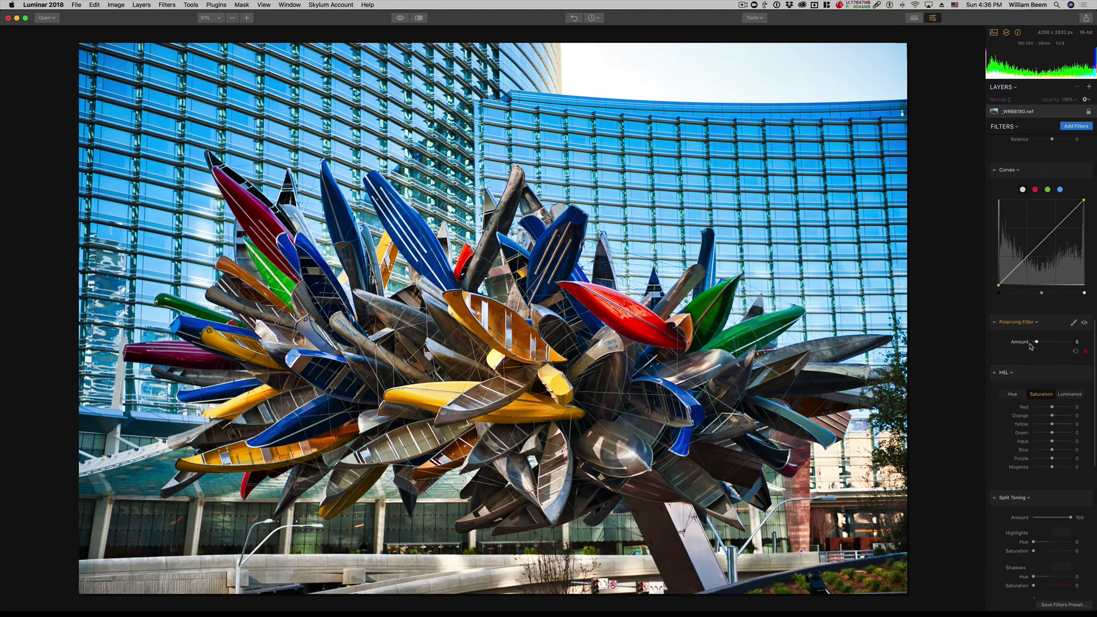
mouse_move(1036, 342)
mouse_down()
mouse_move(1054, 343)
mouse_move(1023, 352)
mouse_up()
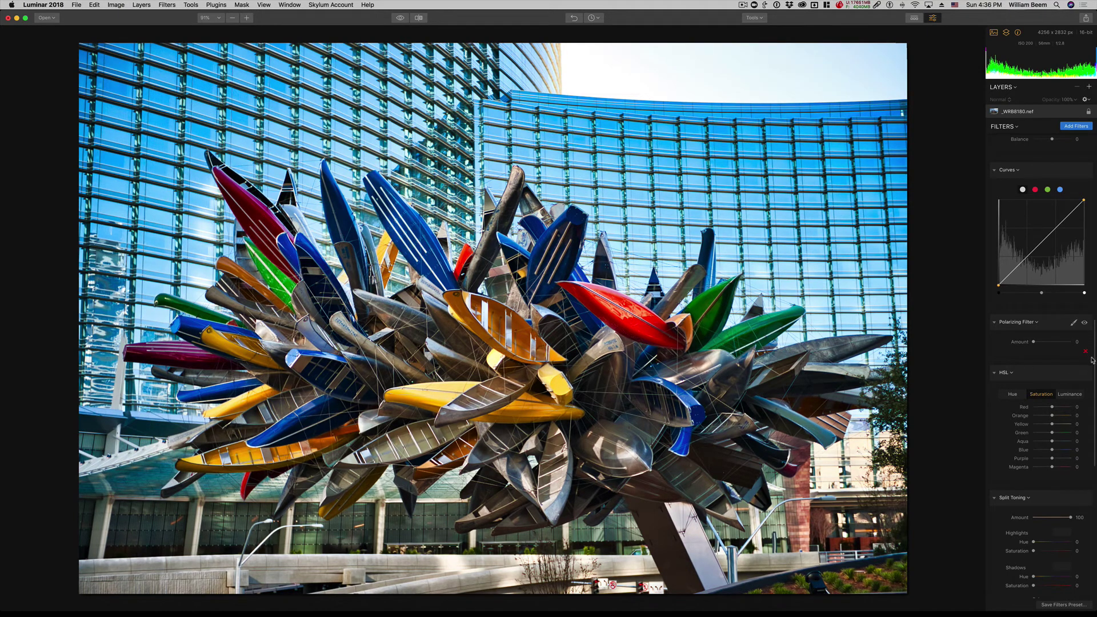
Scroll down to the LUT Mapping filter and open its Choose LUT preset list.
scroll(1088, 360, down, 5)
scroll(1041, 366, down, 5)
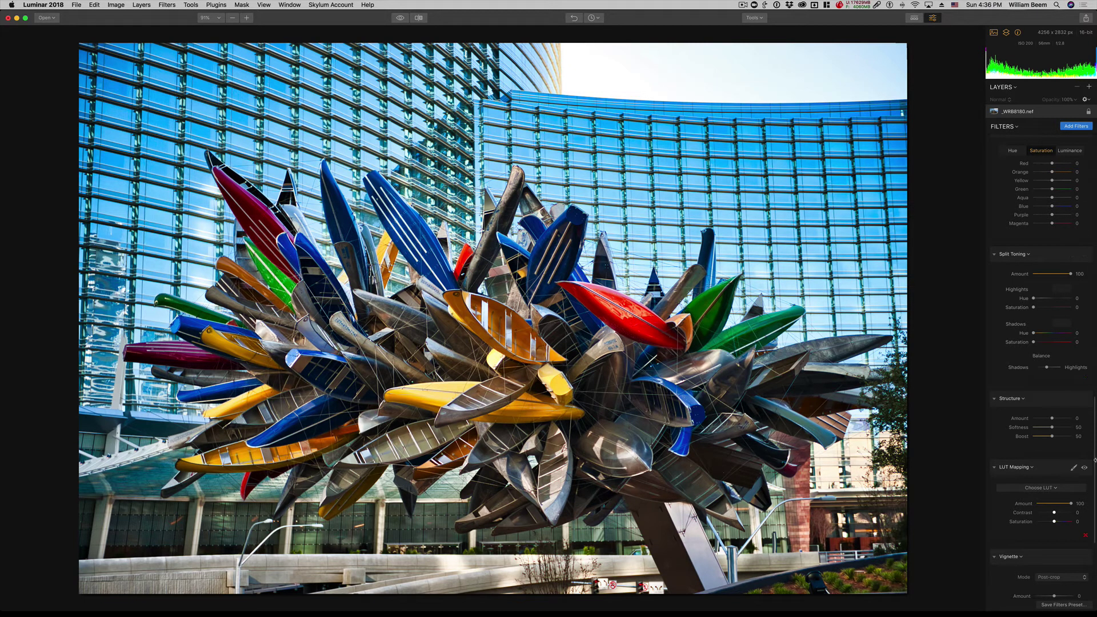
scroll(1095, 491, down, 4)
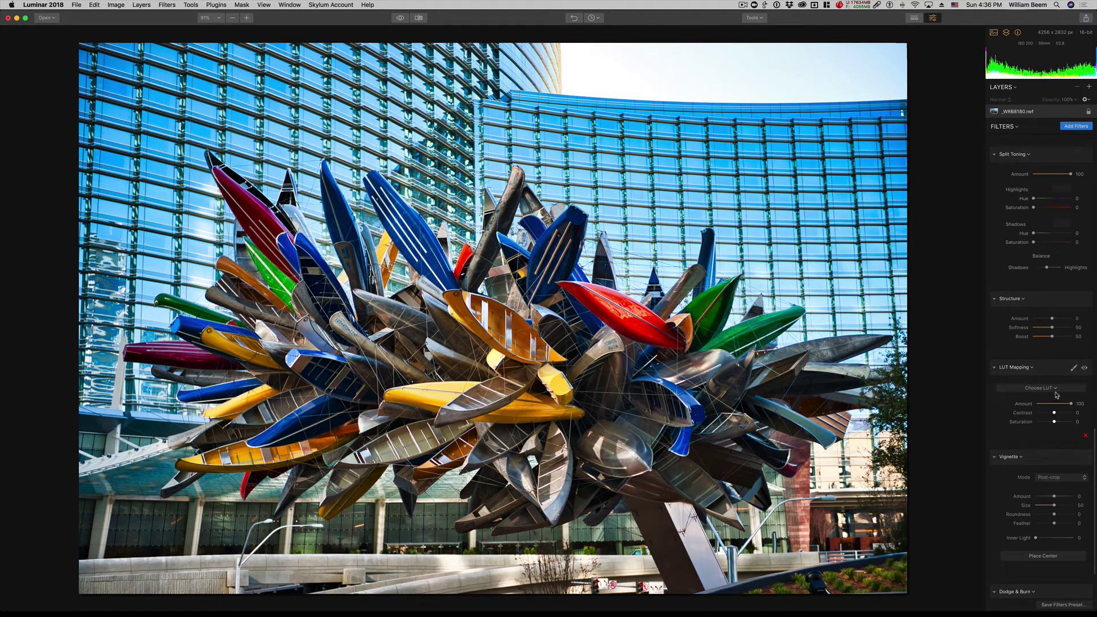
click(1053, 391)
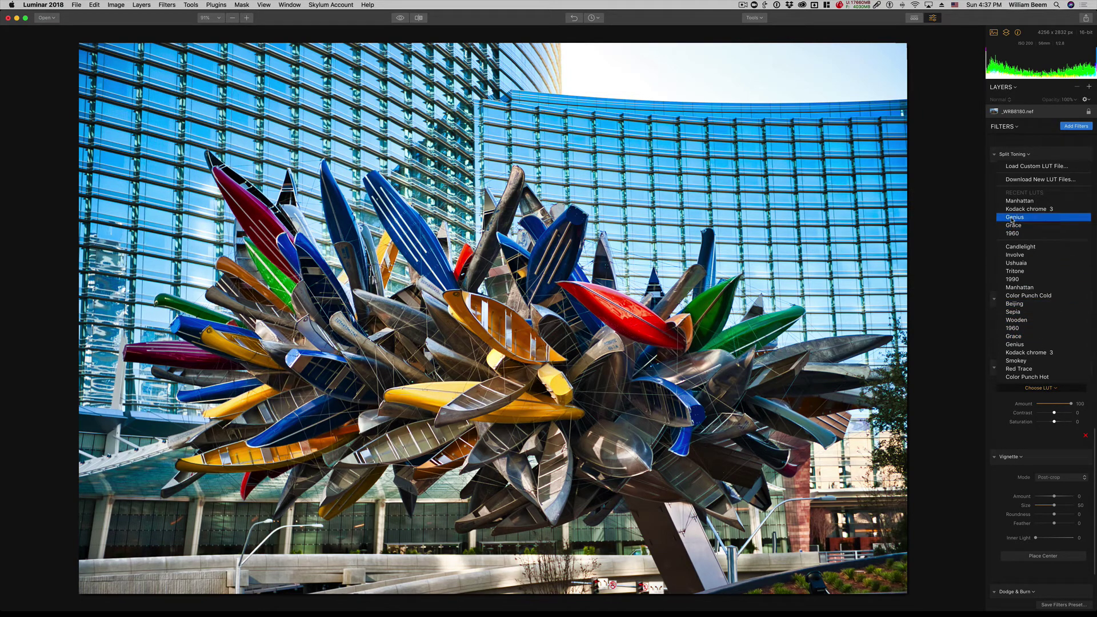
Apply the Manhattan LUT at Amount 63 and toggle it off and on to compare.
click(1010, 201)
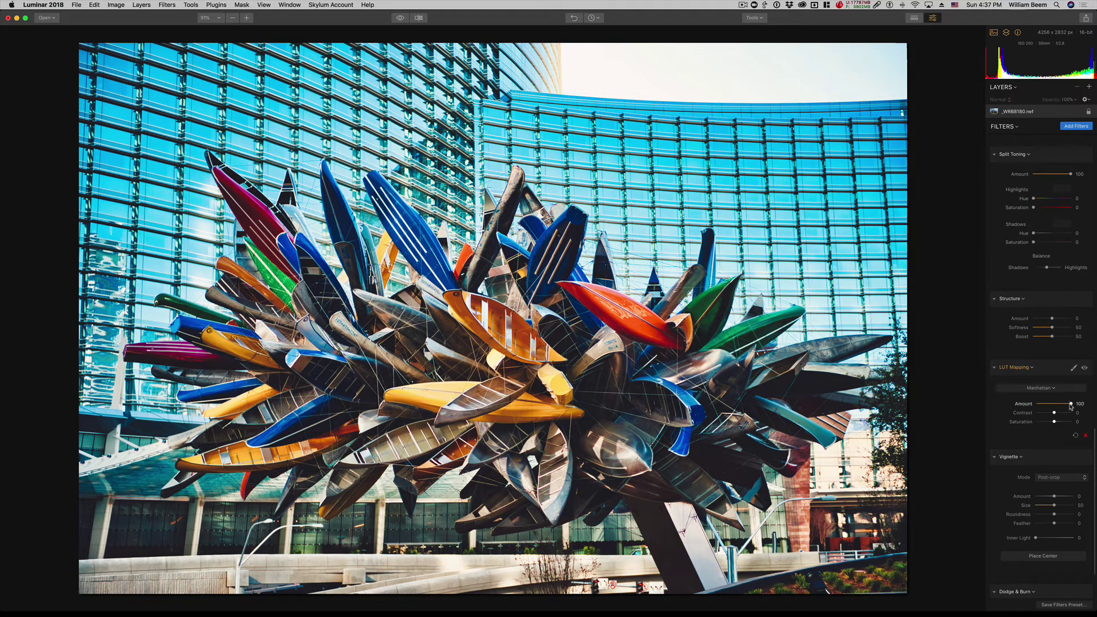
mouse_move(1071, 403)
mouse_down()
mouse_move(1058, 405)
mouse_move(1062, 417)
mouse_up()
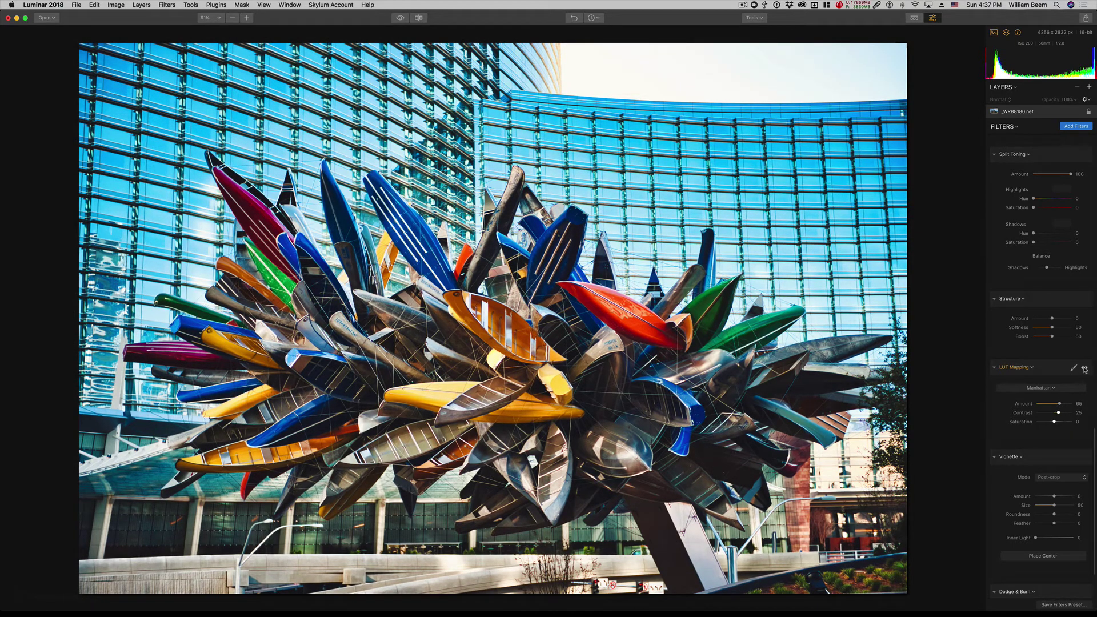
click(1084, 369)
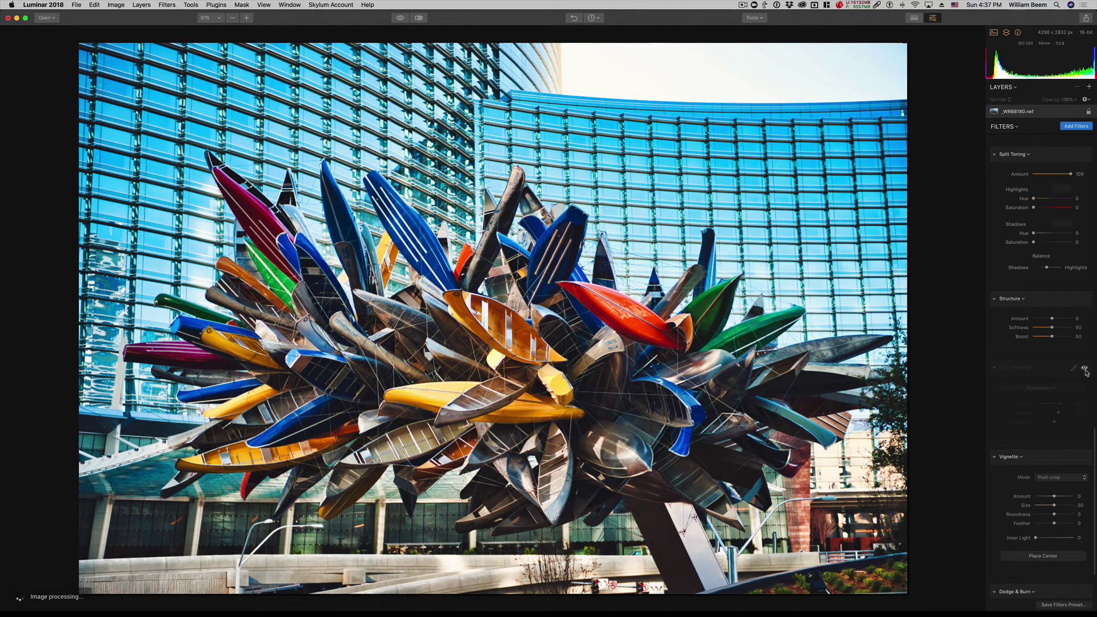
click(1085, 369)
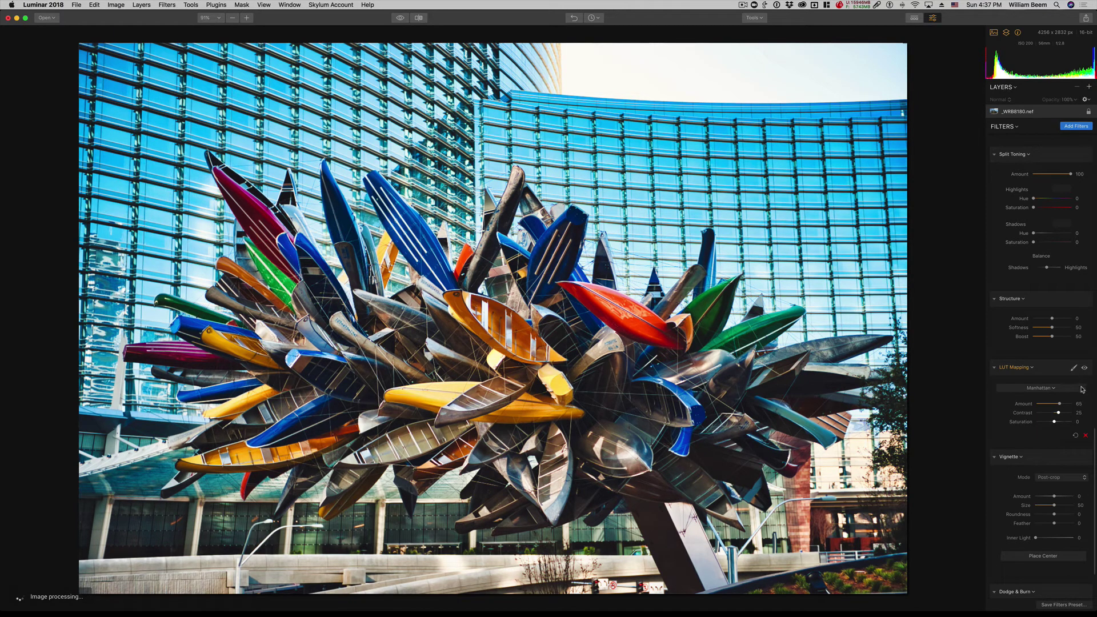
Try the Genius LUT at Amount 100, then reset LUT Mapping to remove it.
click(1049, 390)
click(1049, 390)
click(1050, 390)
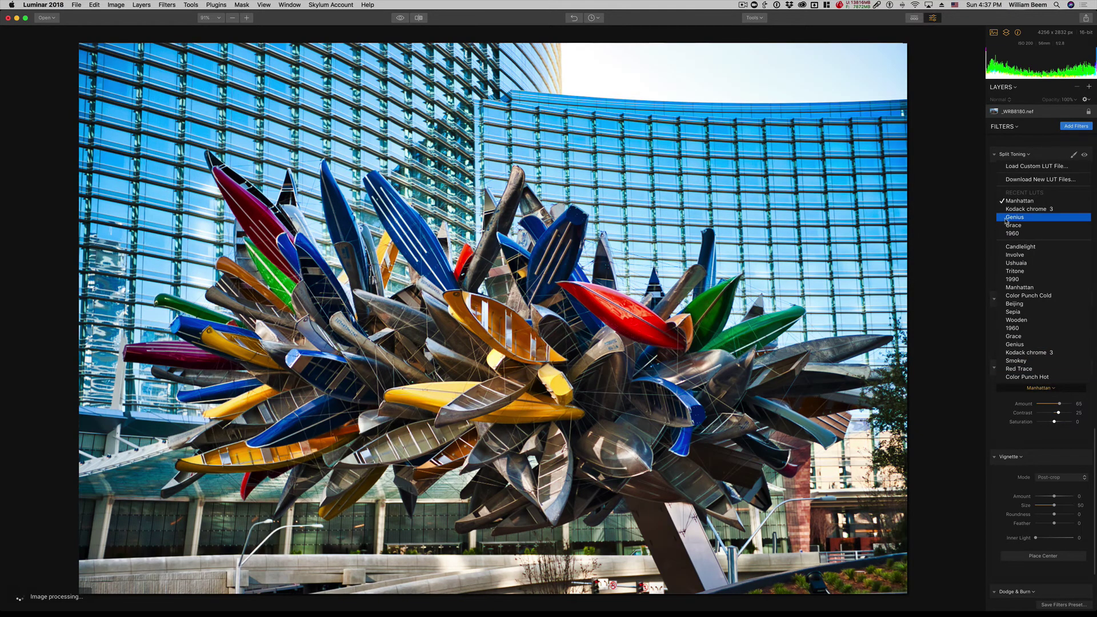
click(1011, 218)
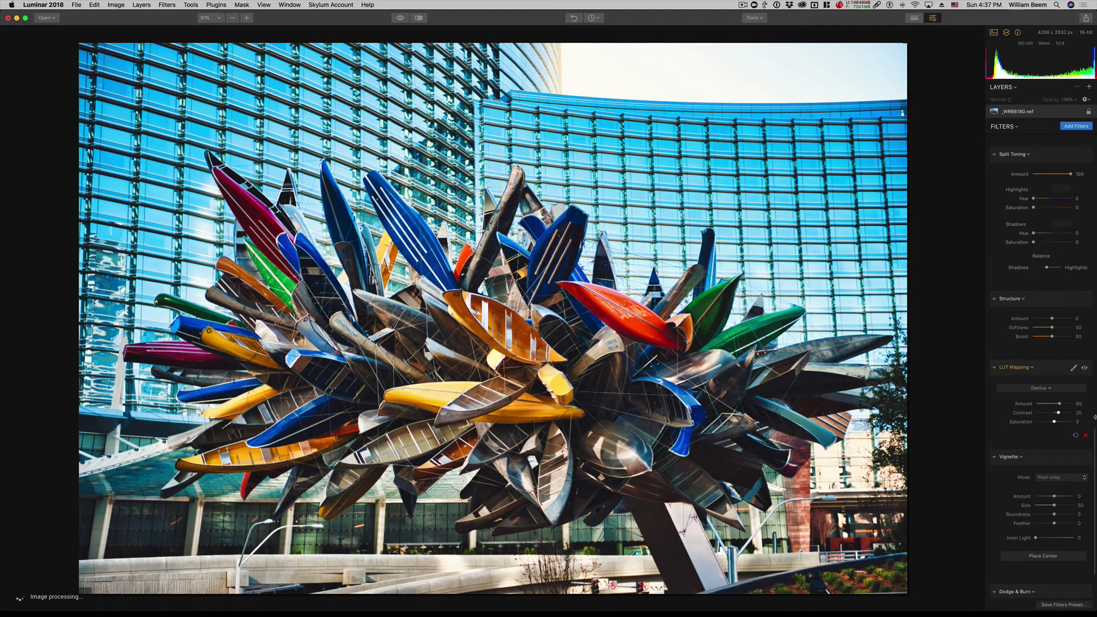
mouse_move(1059, 403)
mouse_down()
mouse_move(1072, 404)
mouse_move(1061, 404)
mouse_up()
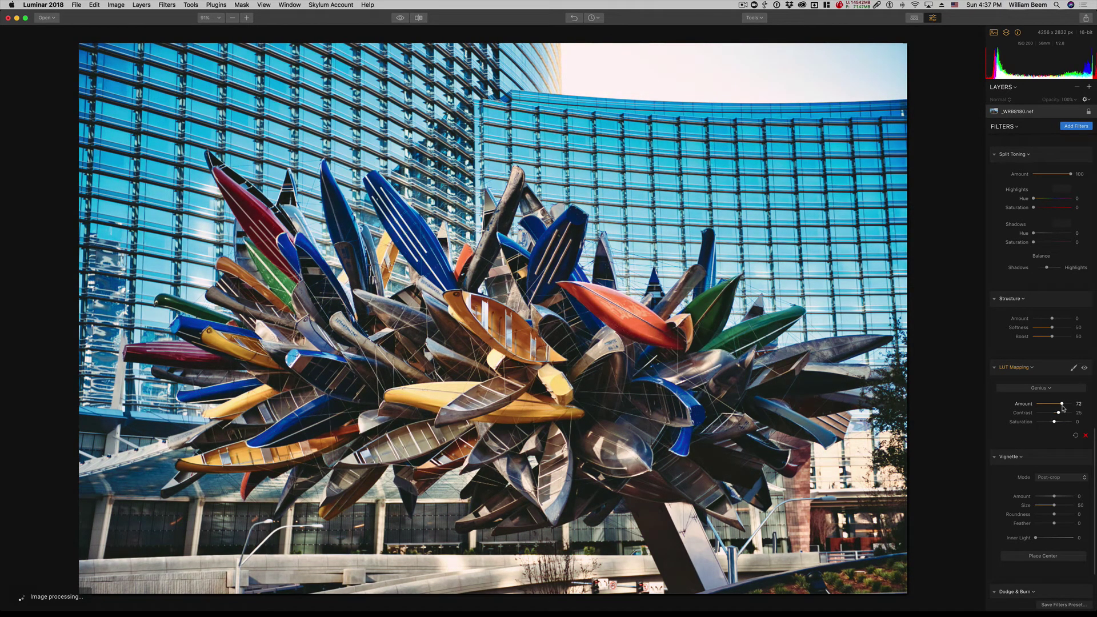
click(1075, 435)
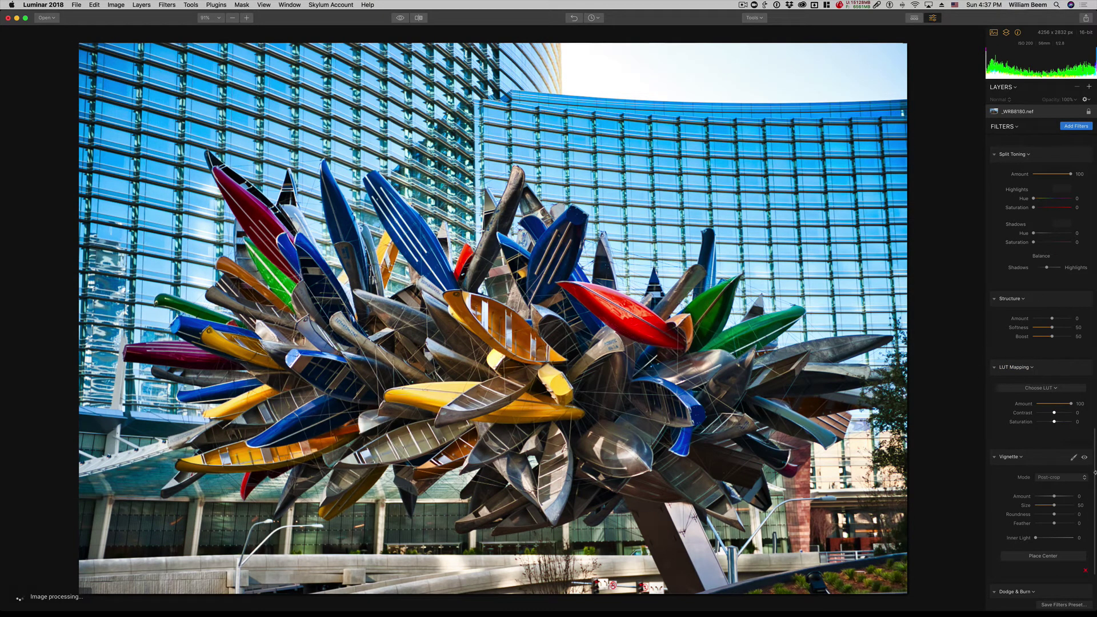
Set the Vignette to Amount -57 and Size 62 after trying stronger darkening.
scroll(1051, 366, down, 3)
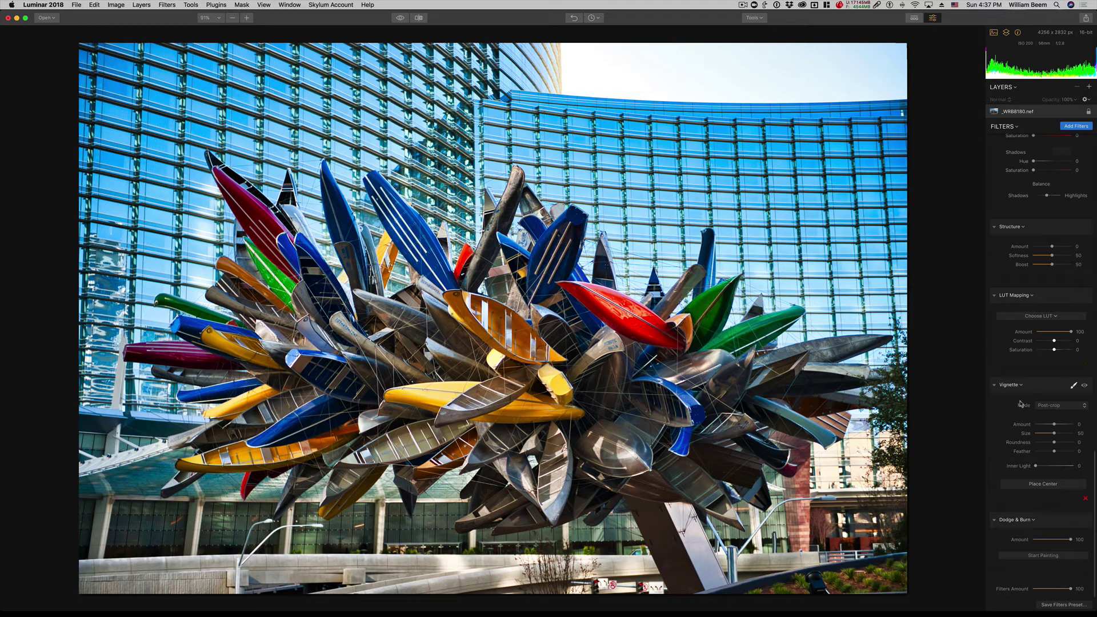
click(998, 387)
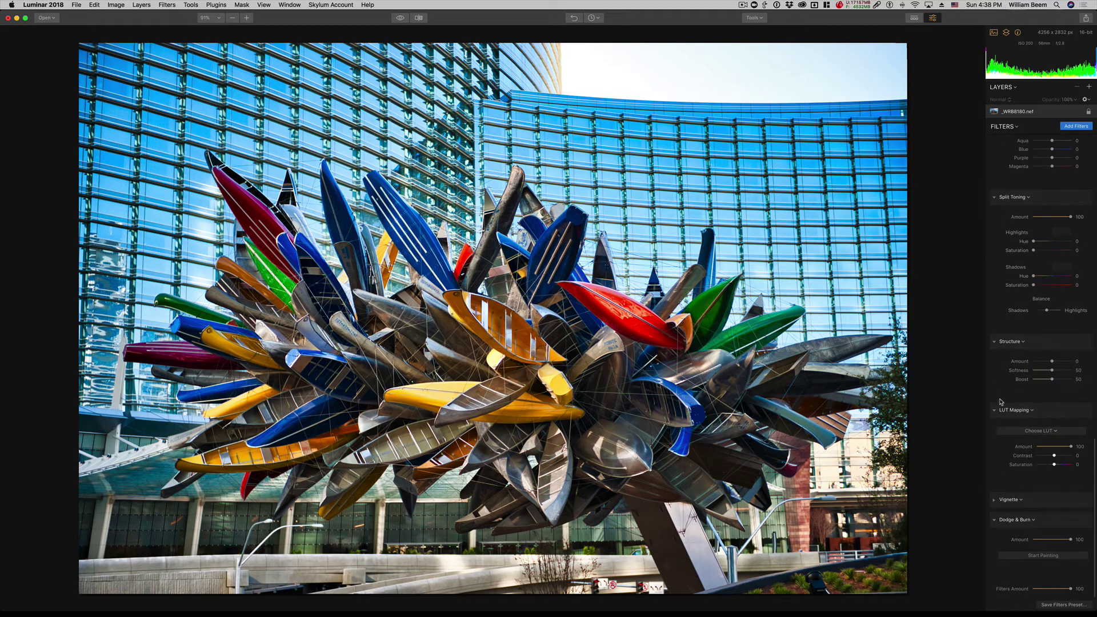
click(994, 503)
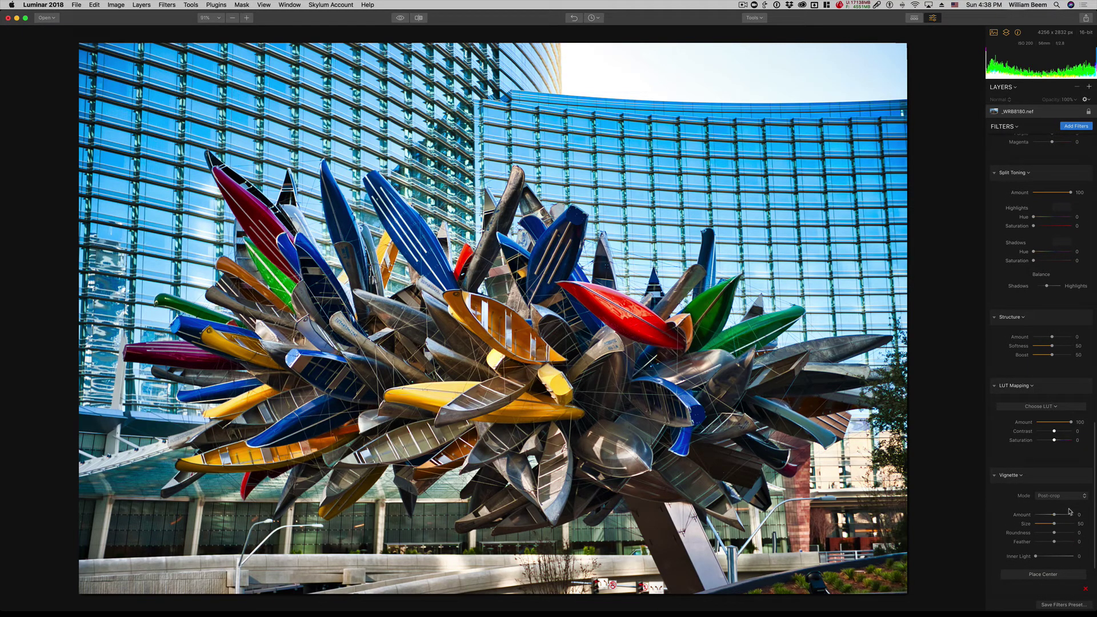
mouse_move(1054, 515)
mouse_down()
mouse_move(1073, 516)
mouse_move(1034, 520)
mouse_move(1050, 521)
mouse_up()
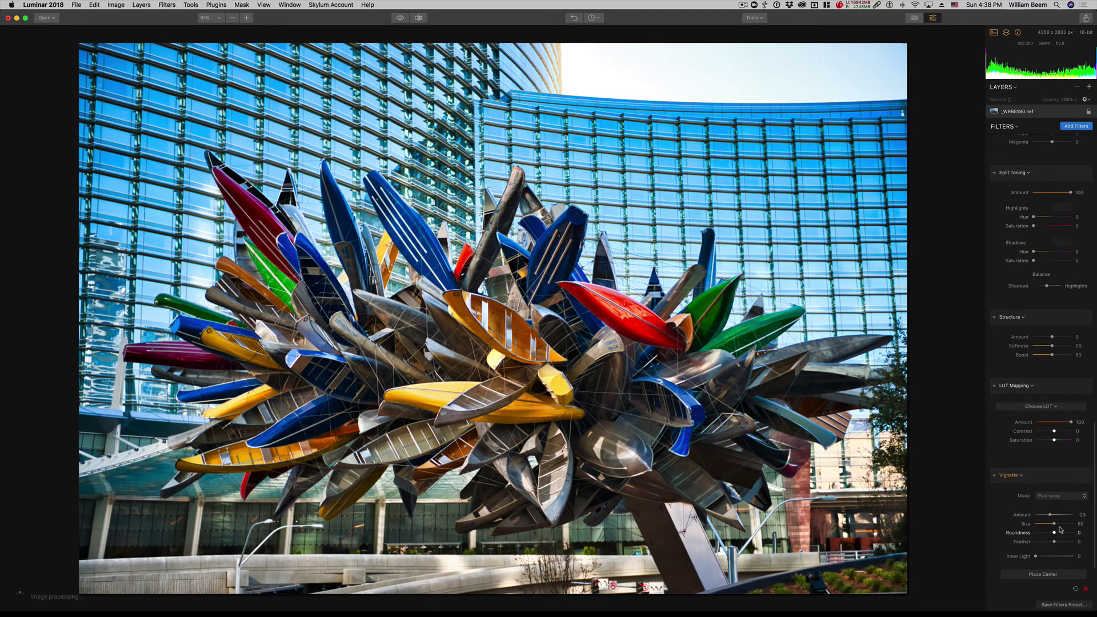
drag(1054, 523, 1037, 557)
drag(1050, 515, 1047, 515)
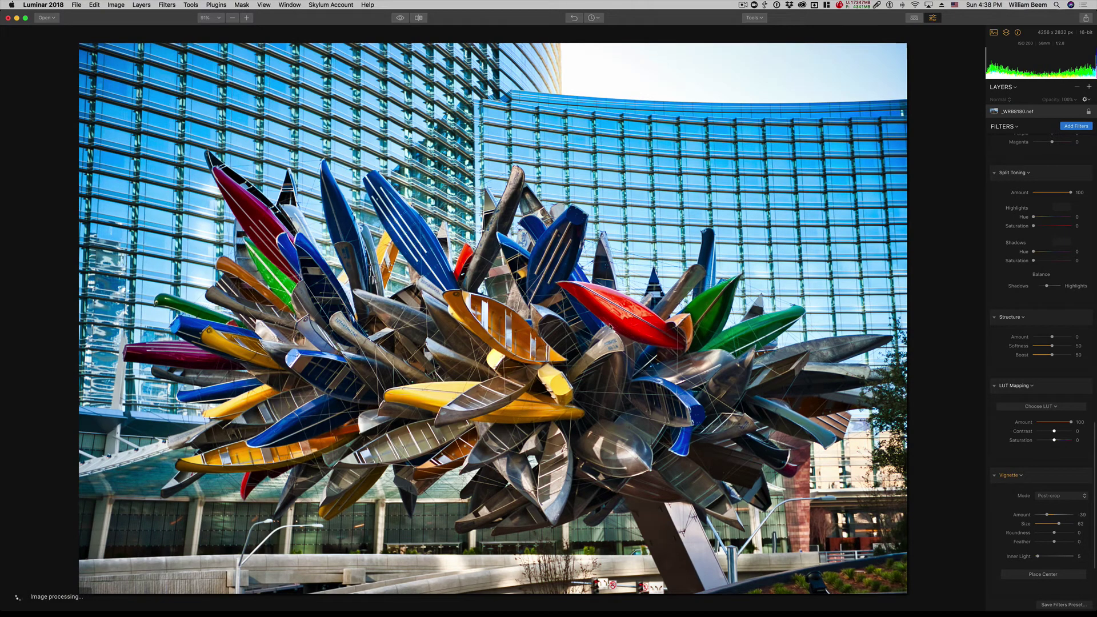
drag(1046, 515, 1034, 516)
drag(1037, 557, 1051, 555)
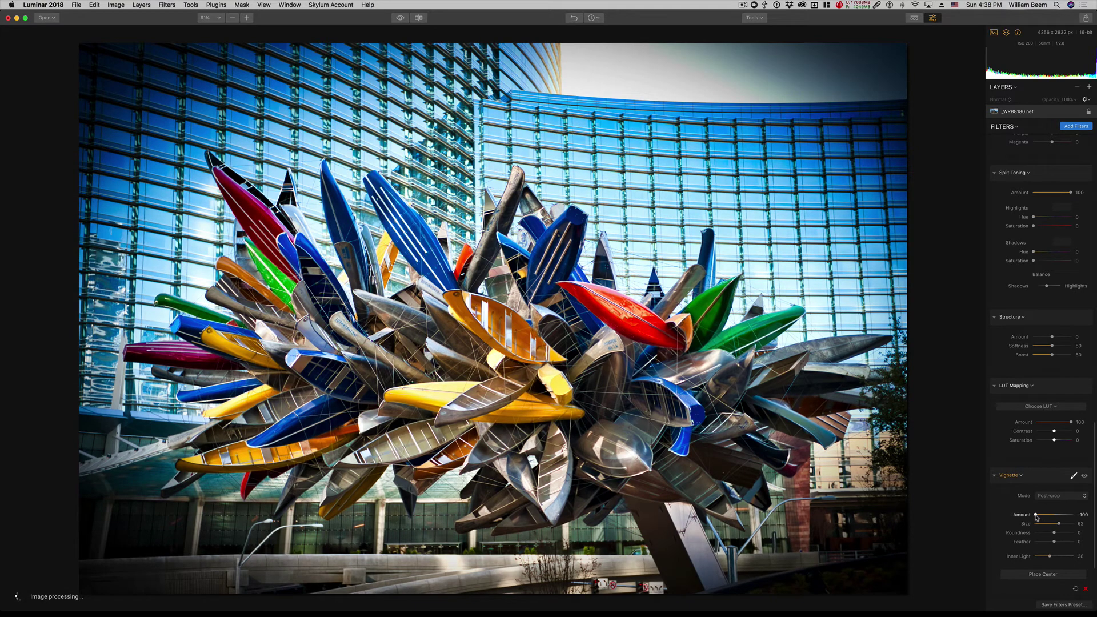
drag(1036, 515, 1044, 515)
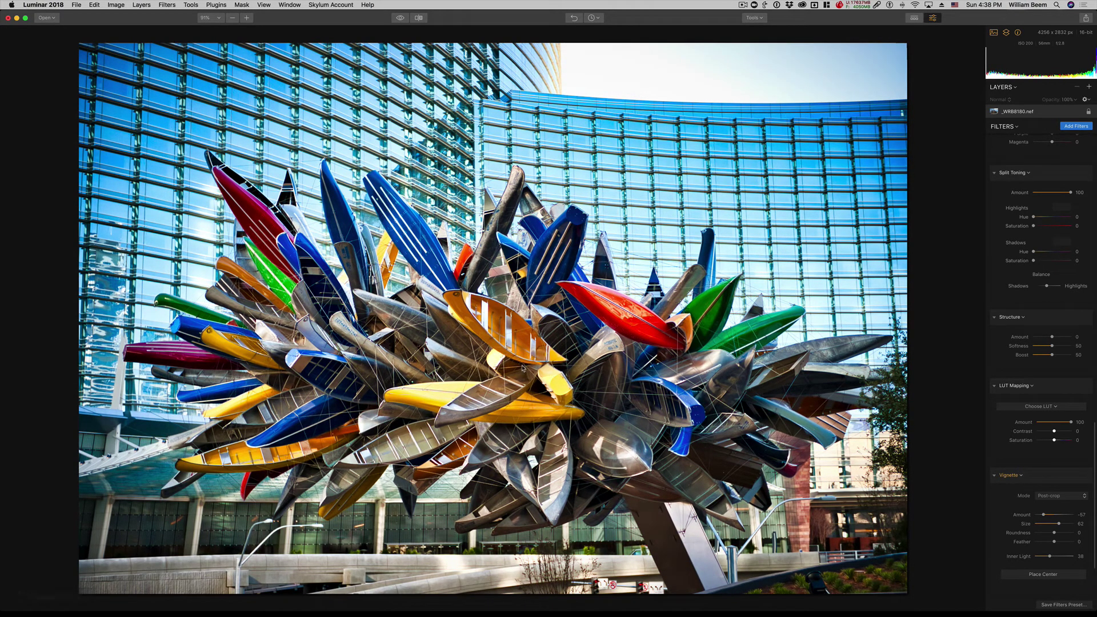
scroll(1095, 533, down, 5)
Move the vignette centre onto the sculpture after first trying a lower-left point.
click(1051, 486)
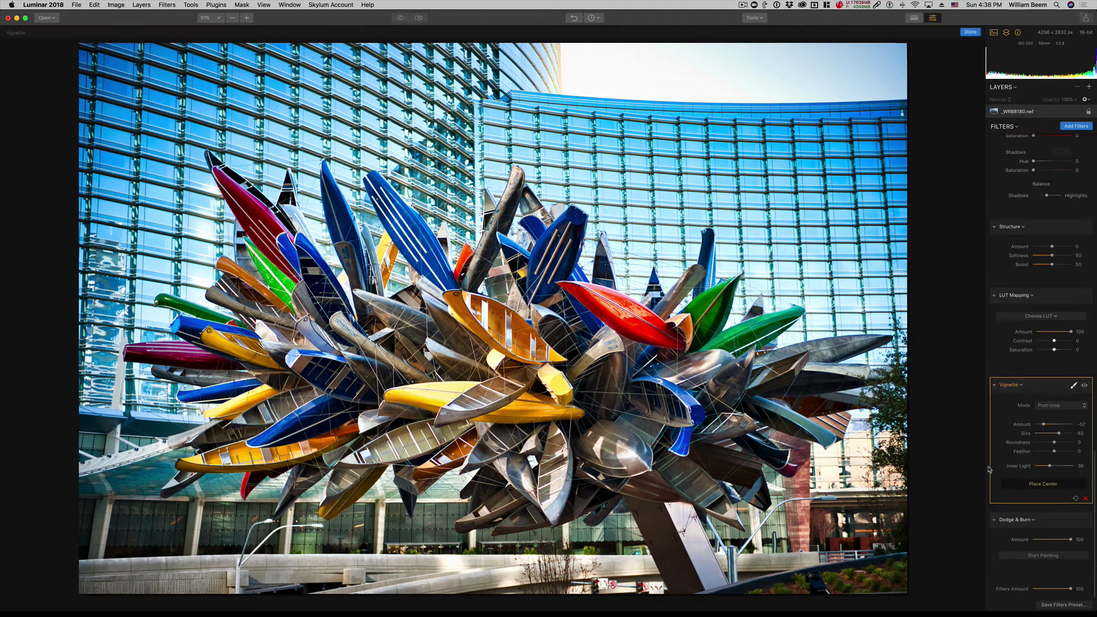
click(228, 492)
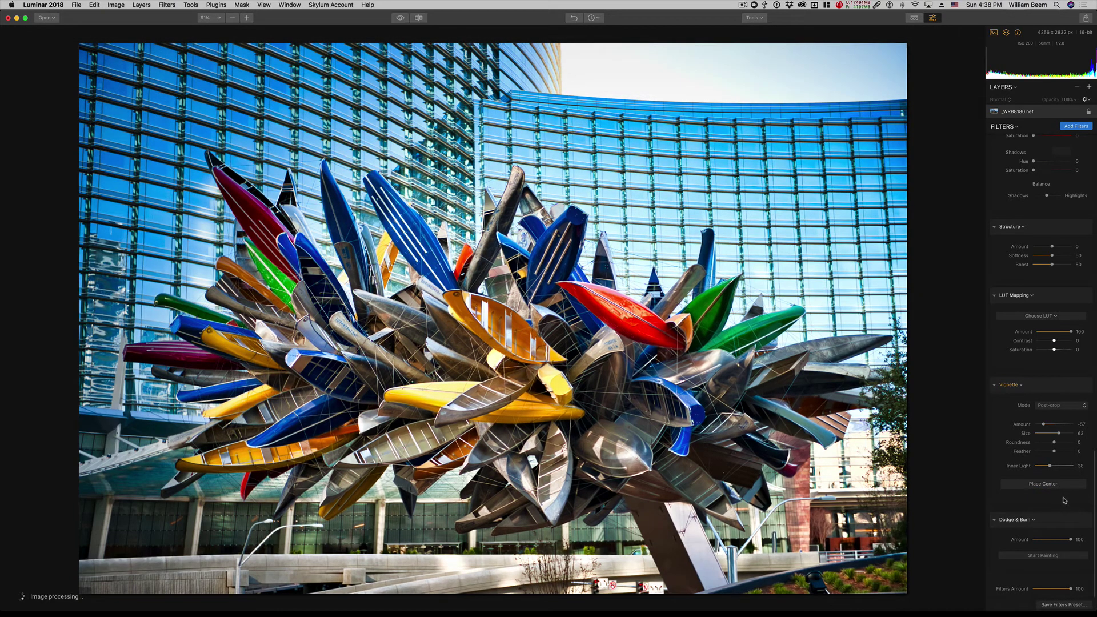
click(1054, 486)
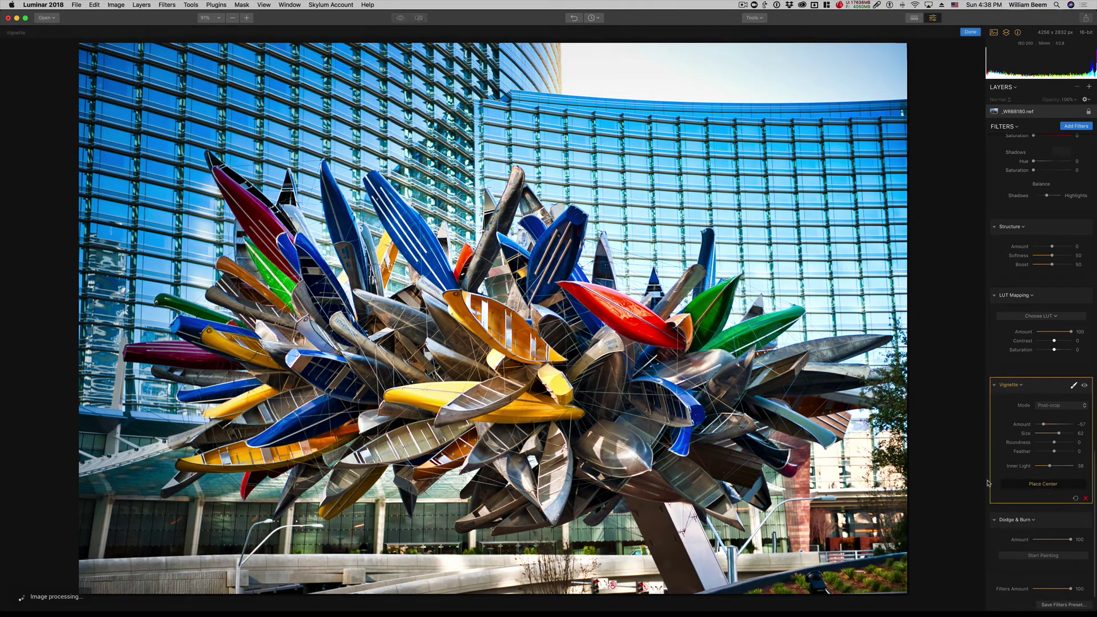
click(532, 368)
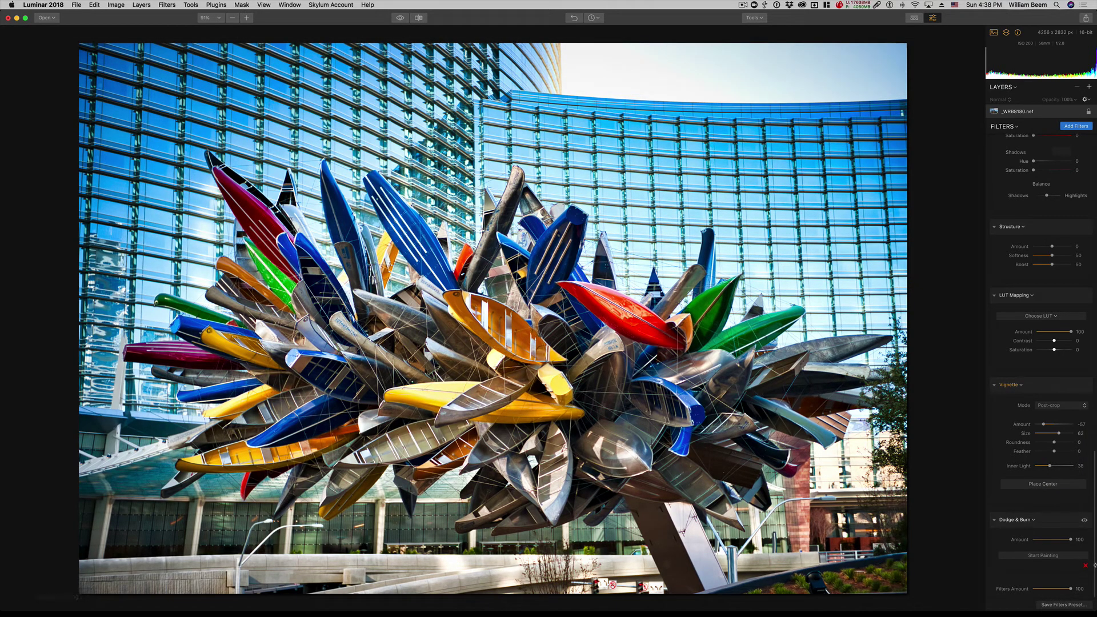
scroll(1041, 366, up, 15)
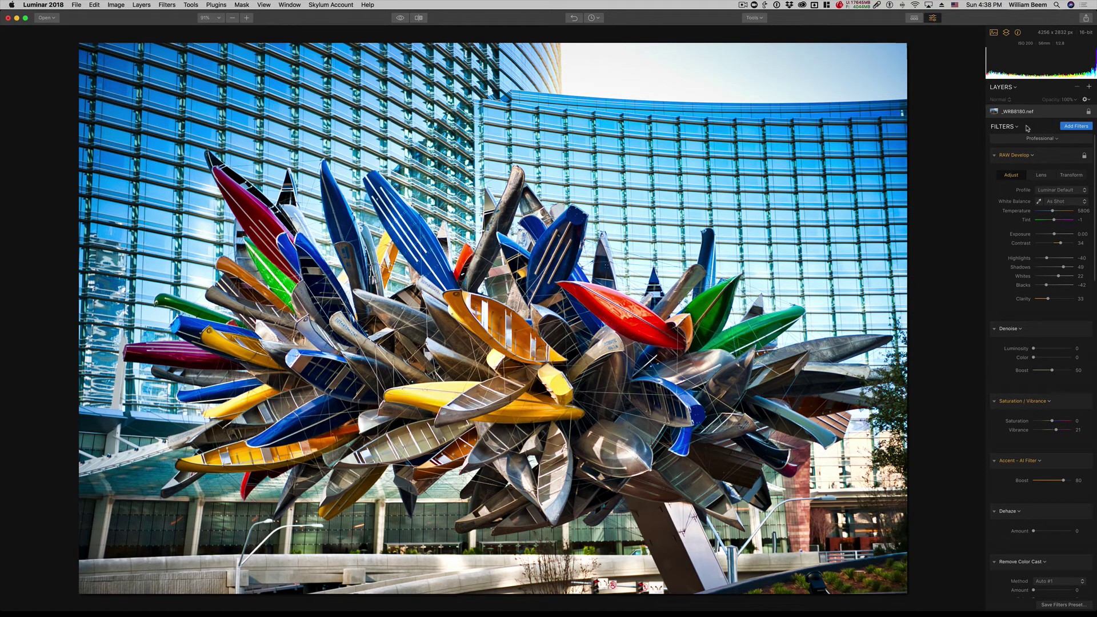
Show the Filters Catalog and the Professional workspace preset list.
click(1069, 126)
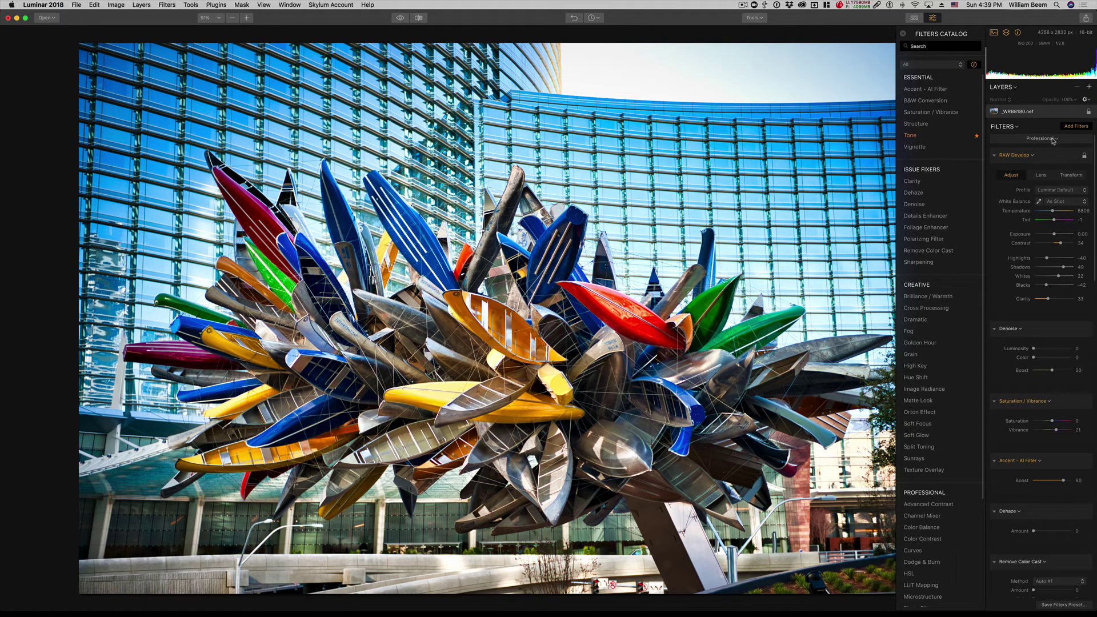
click(1053, 140)
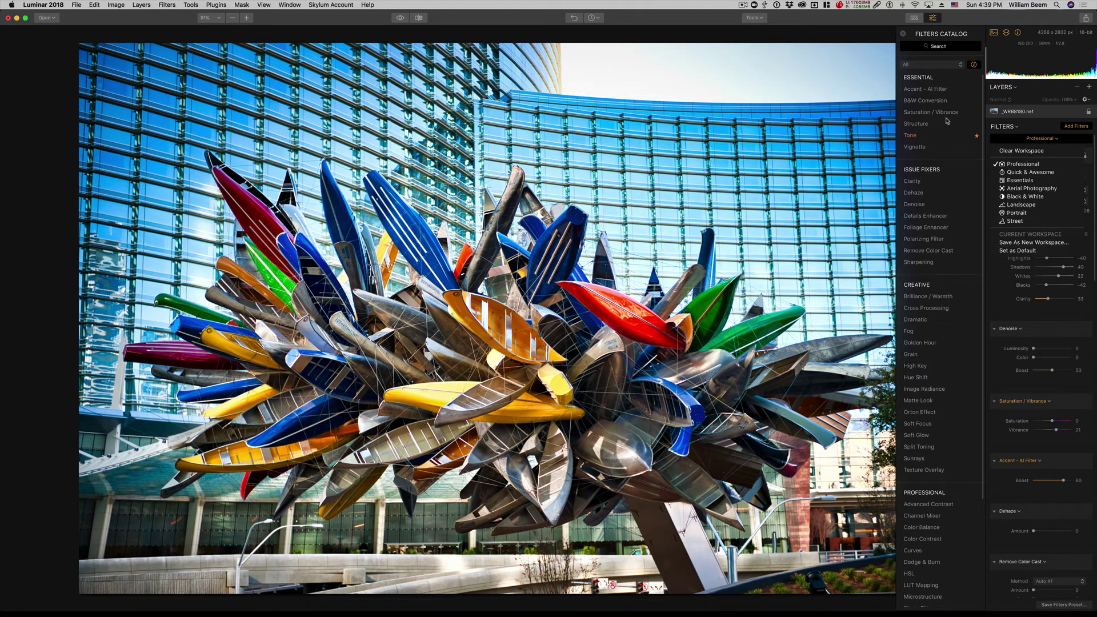
Browse the catalog's filter descriptions and add Sunrays from the Creative section.
click(983, 99)
mouse_move(965, 89)
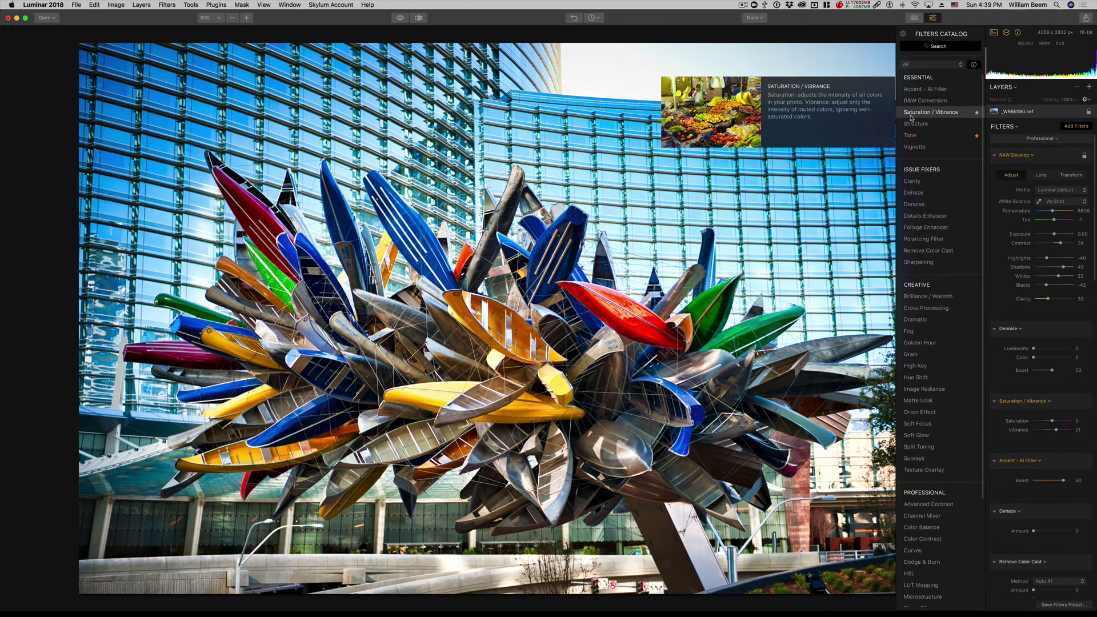
mouse_move(920, 142)
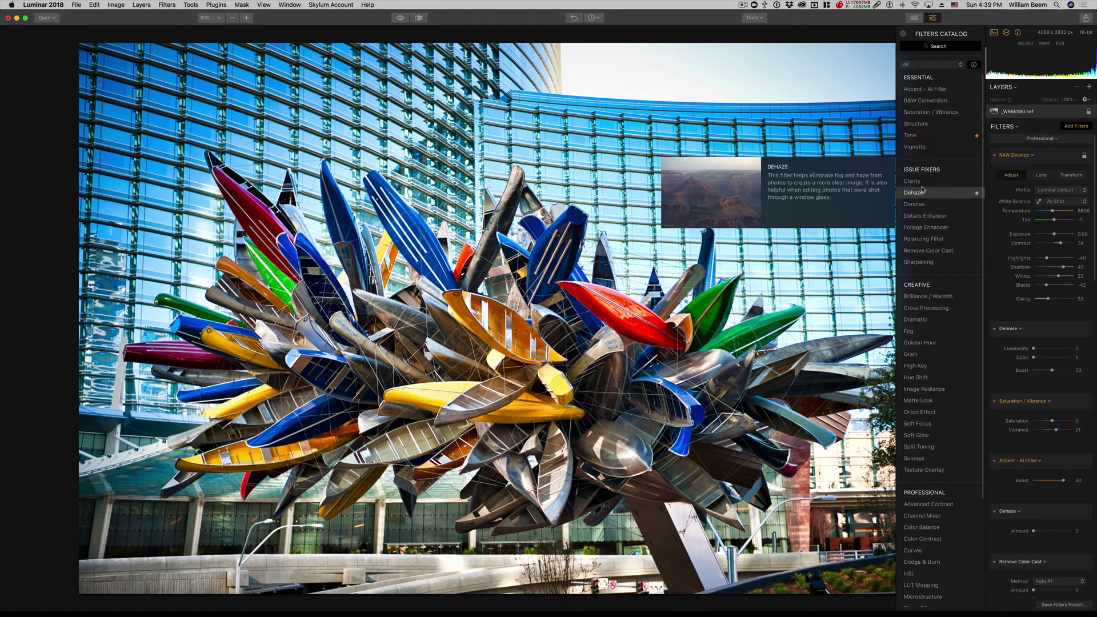
mouse_move(928, 207)
mouse_move(945, 401)
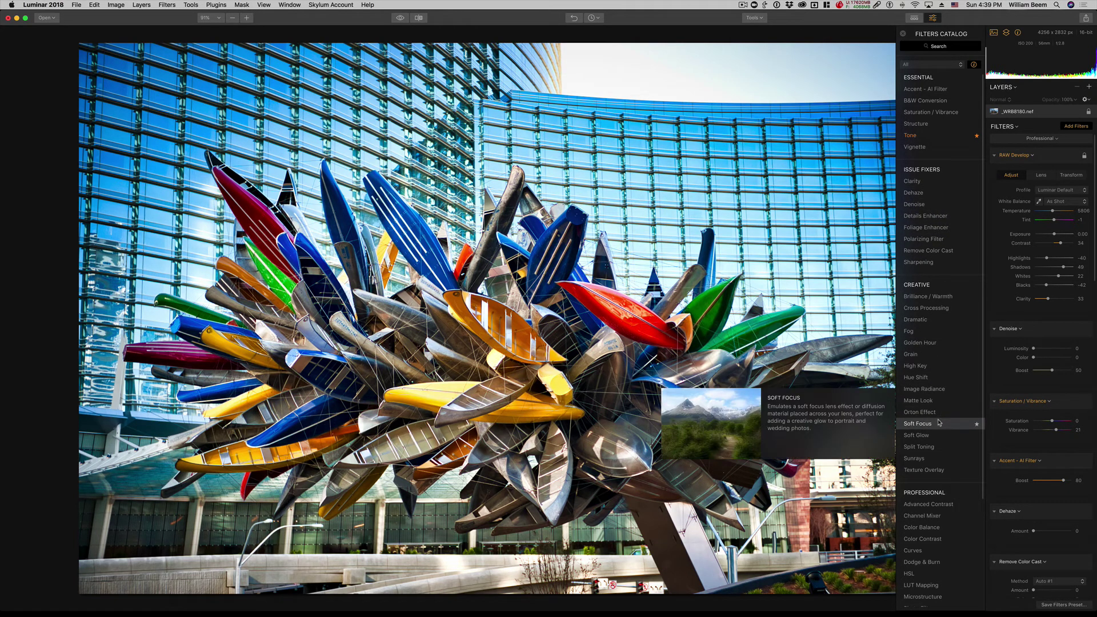
mouse_move(937, 462)
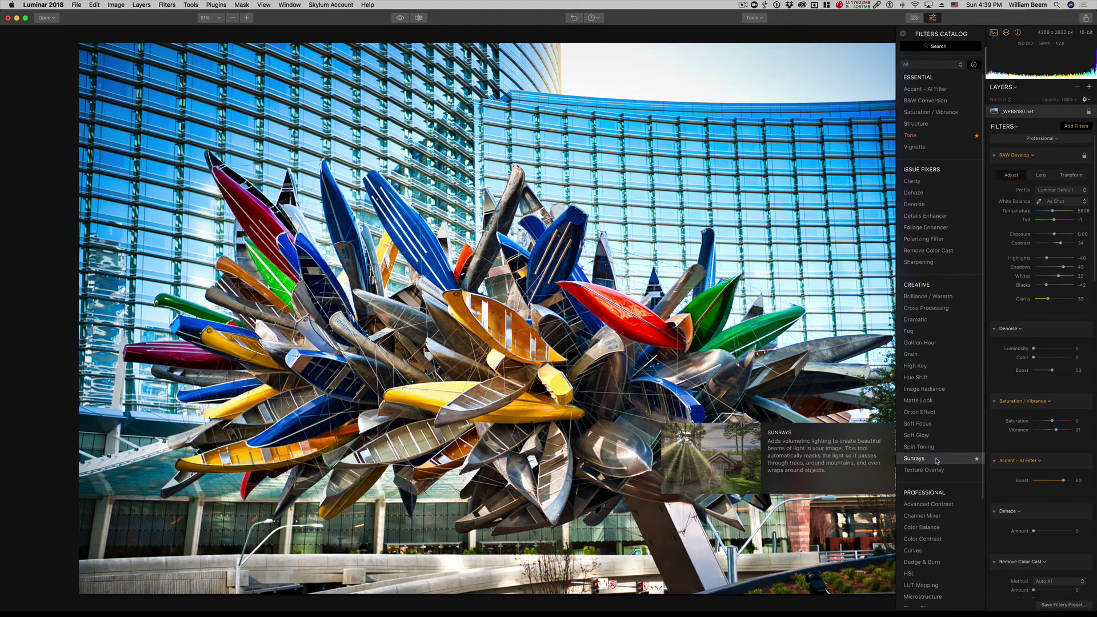
click(936, 461)
Lower the Sunrays Look setting, then hide the Sunrays filter.
mouse_move(958, 408)
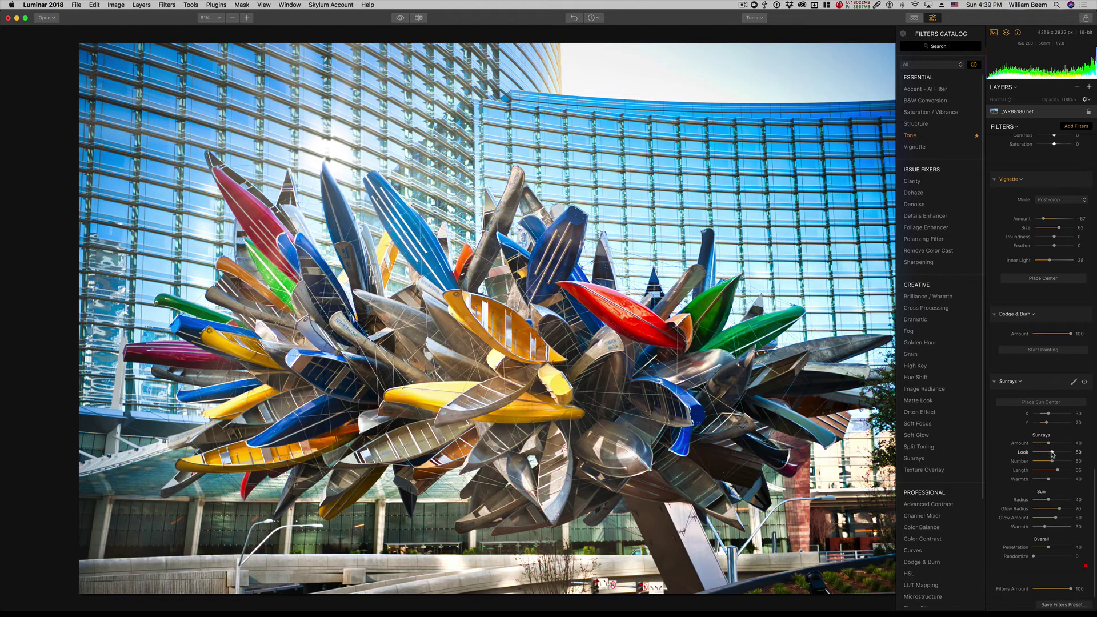
mouse_move(1053, 455)
mouse_down()
mouse_move(1064, 454)
mouse_move(1043, 457)
mouse_move(1058, 462)
mouse_up()
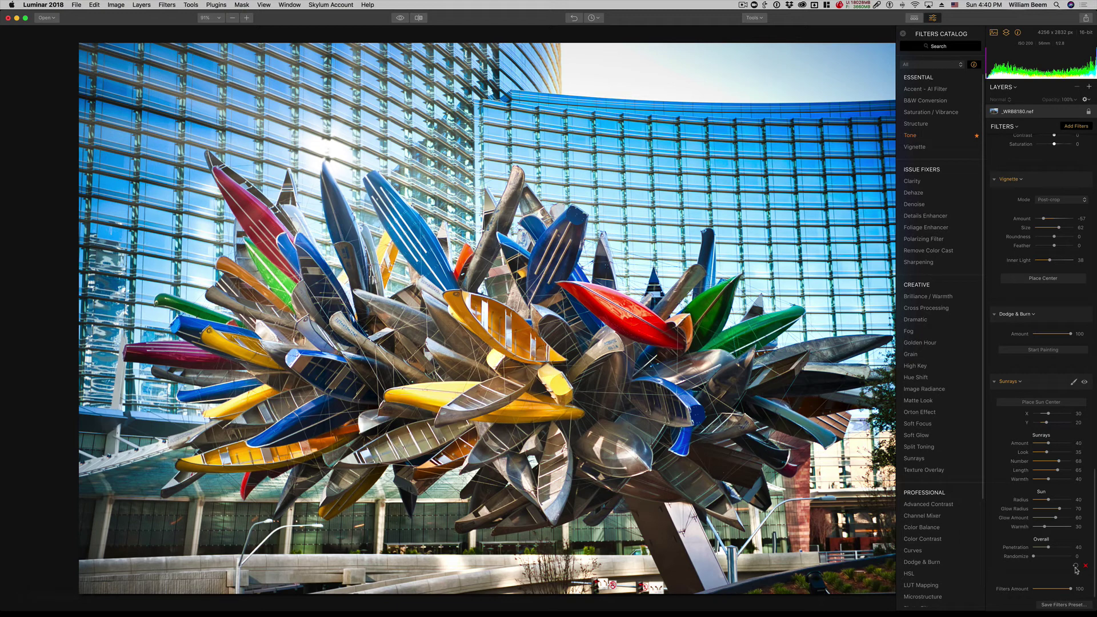
click(1085, 383)
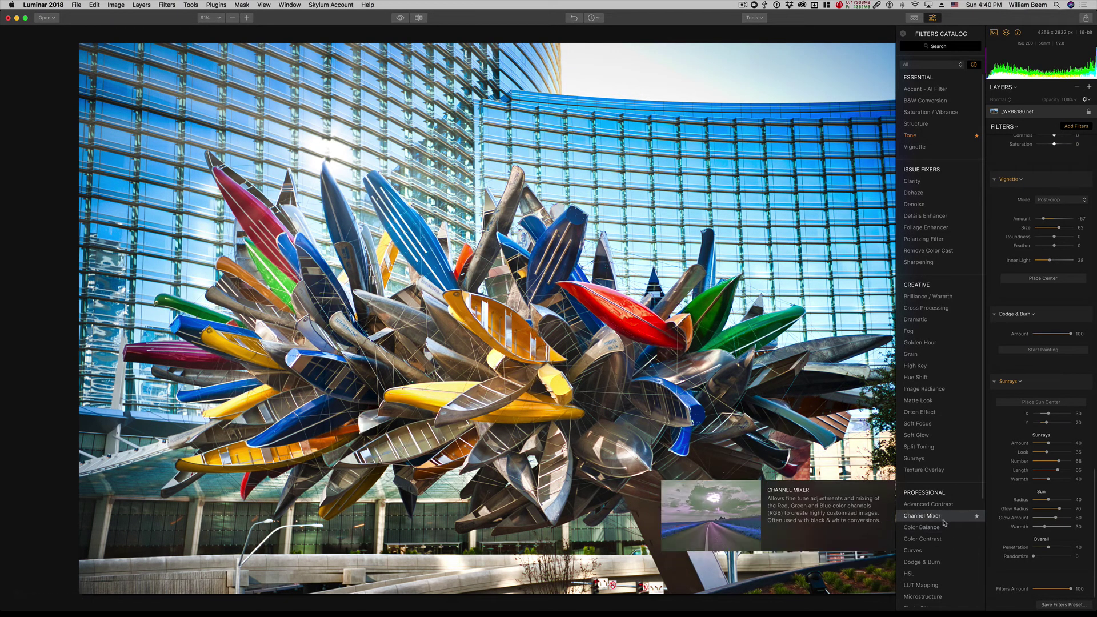
Add a Photo Filter (Amount 80, Hue 230, Saturation 46) and raise the overall Filters Amount to 100.
click(980, 463)
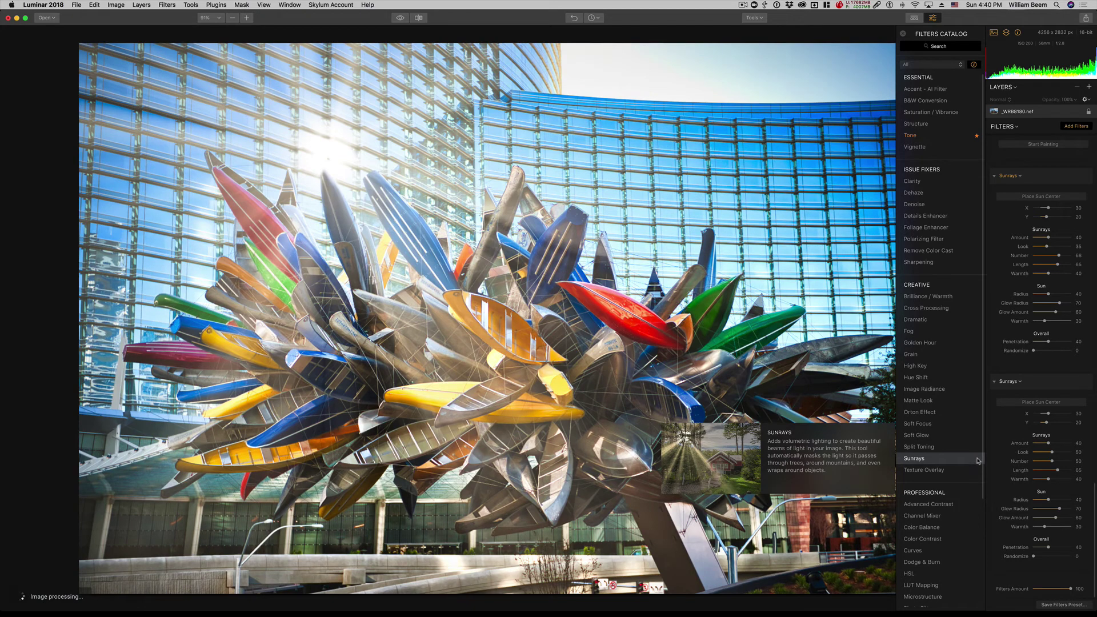
scroll(977, 451, down, 1)
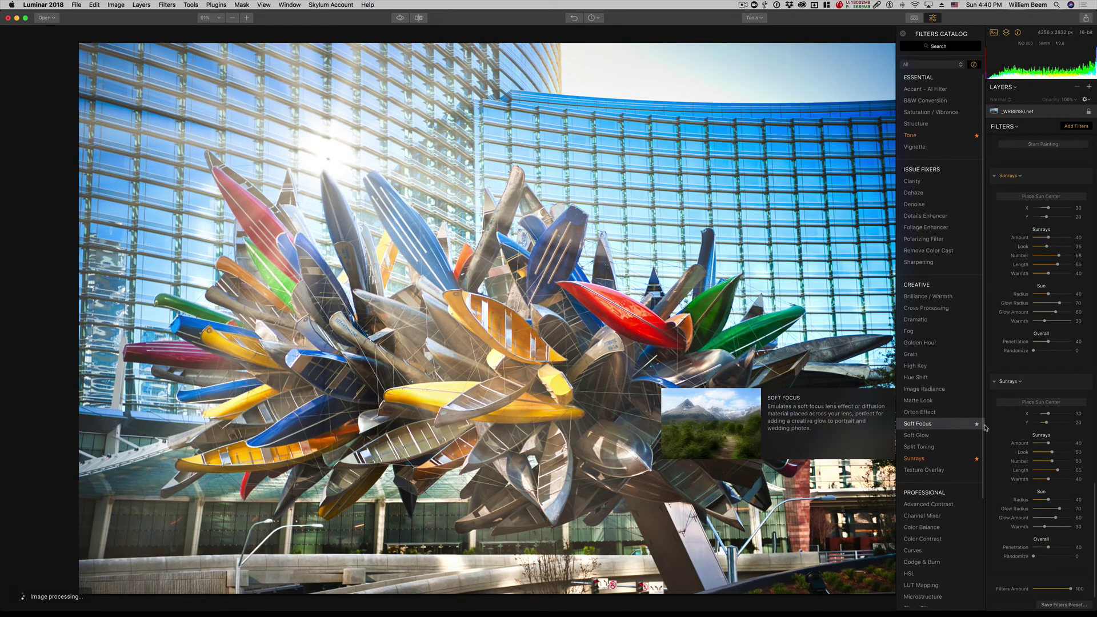
scroll(978, 486, down, 5)
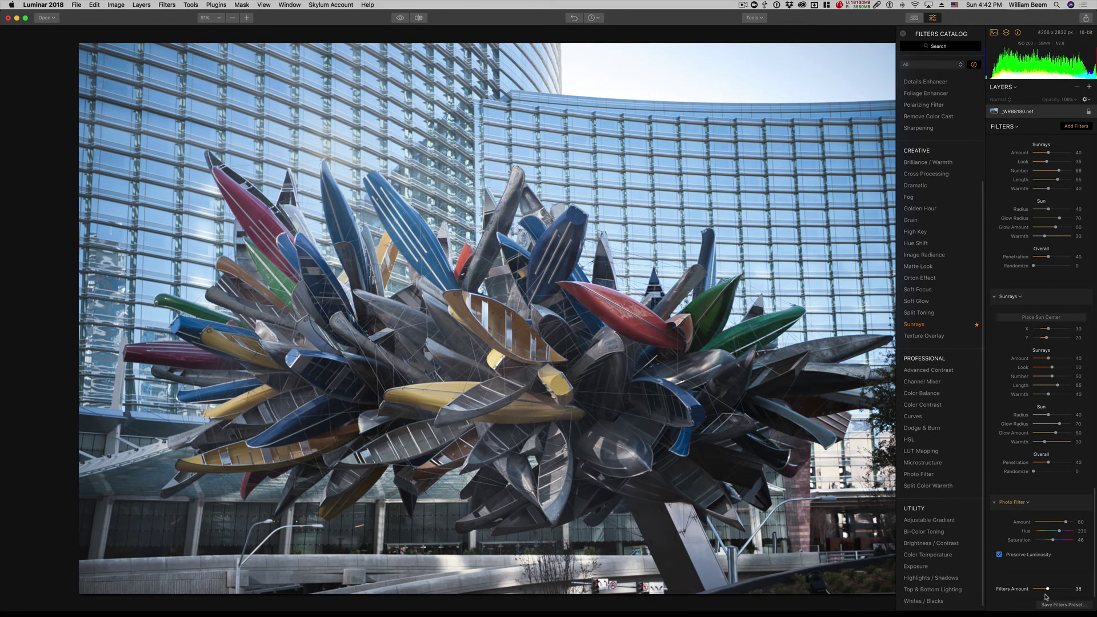
drag(1044, 596, 1070, 588)
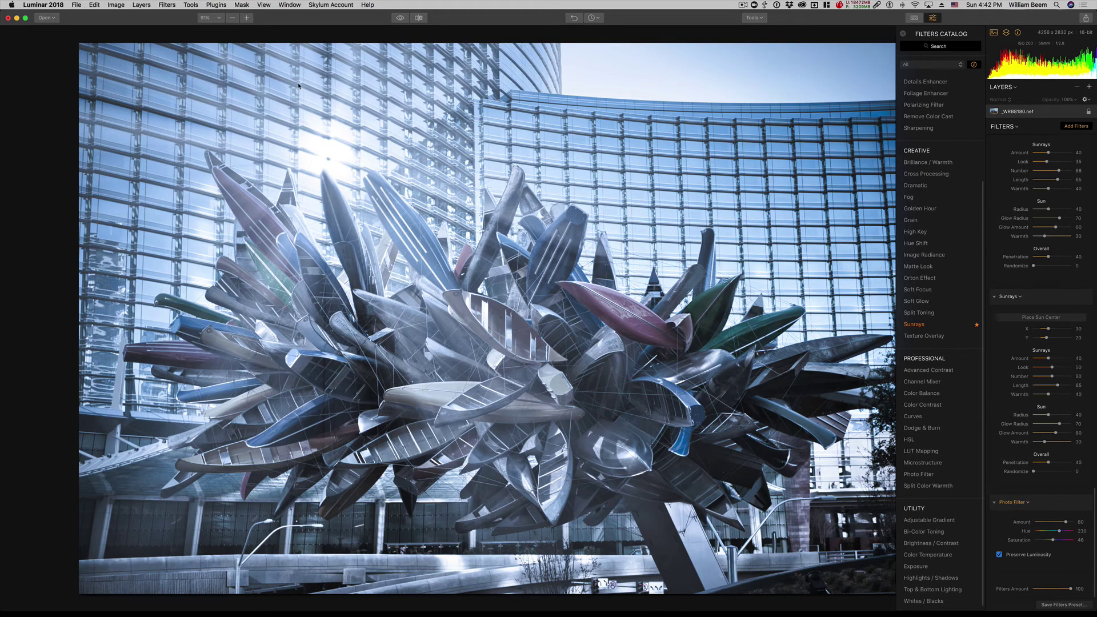
click(418, 18)
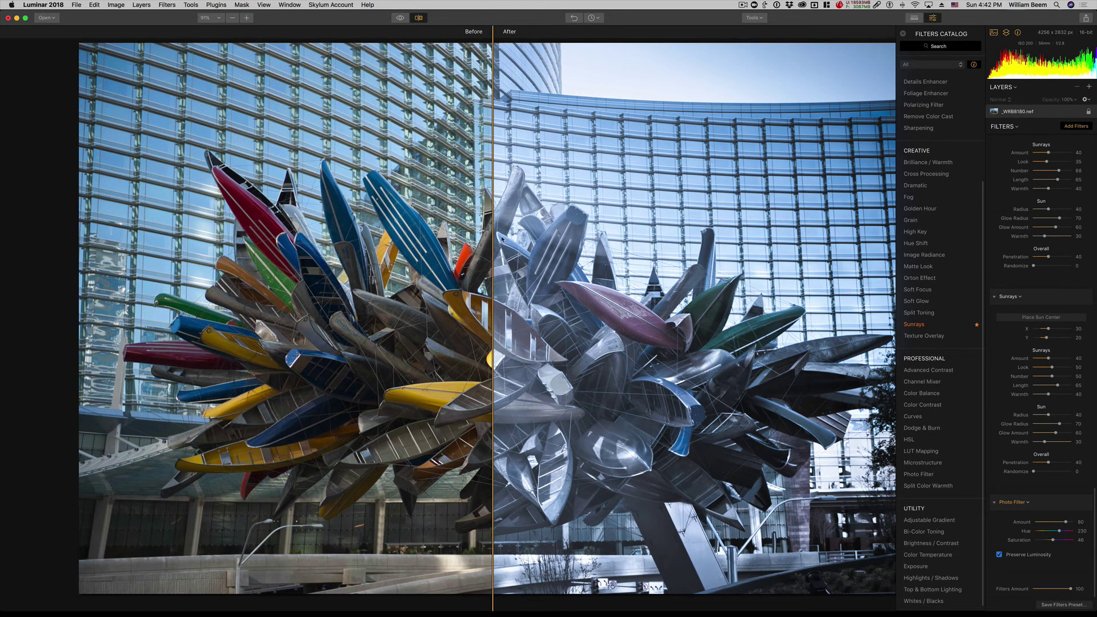
drag(492, 249, 547, 270)
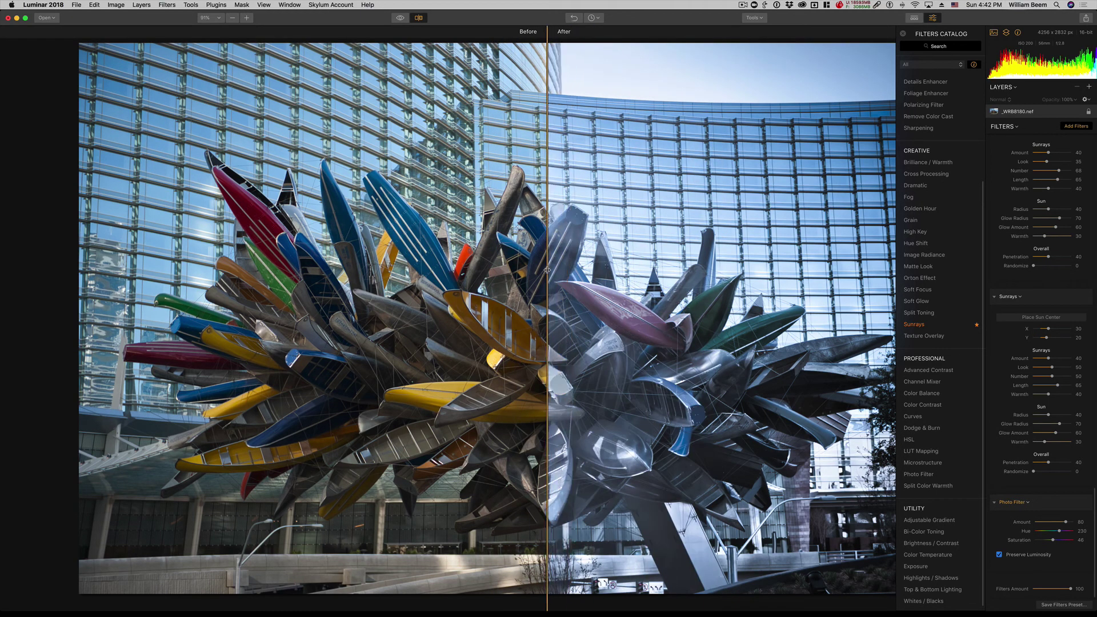
click(420, 17)
click(399, 19)
click(400, 18)
click(400, 19)
click(400, 19)
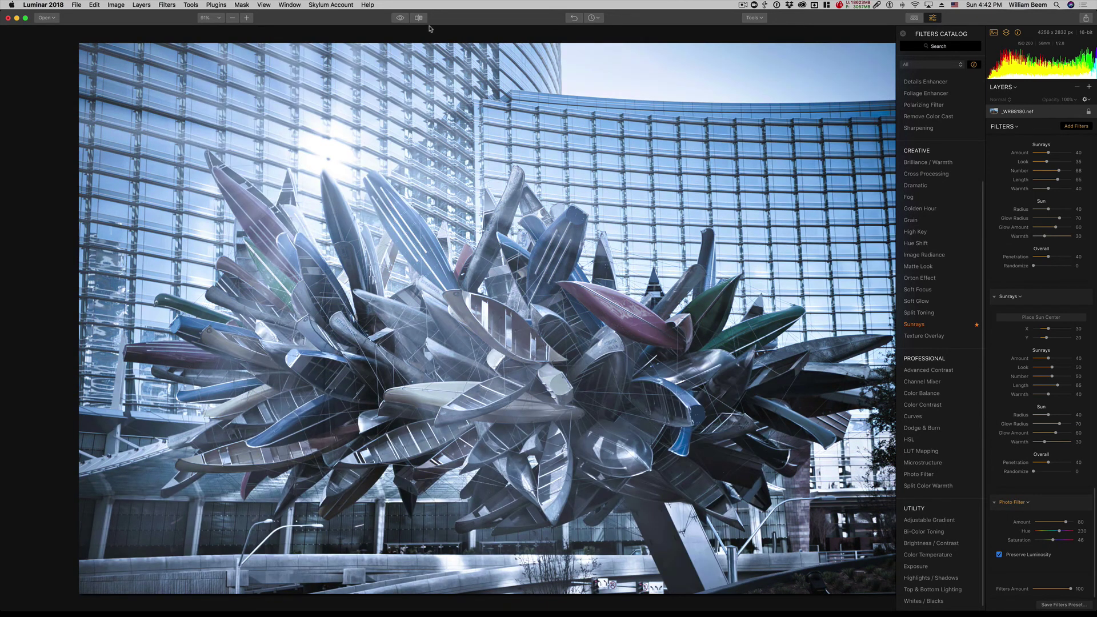
Show the Presets strip and browse the categories, from Basic to Travel presets.
click(914, 19)
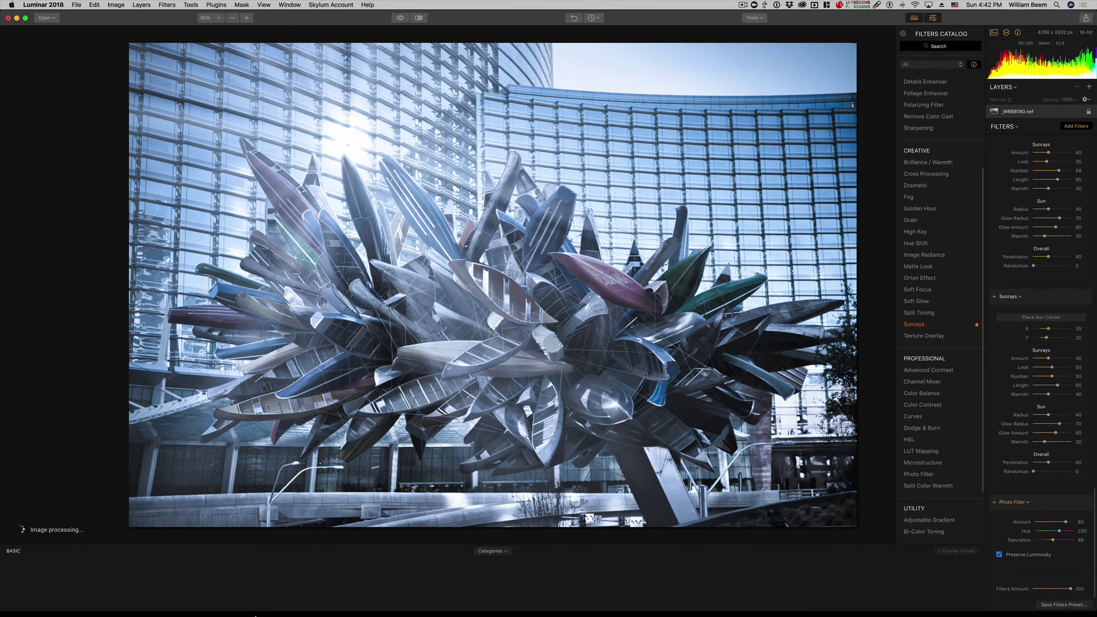
click(505, 554)
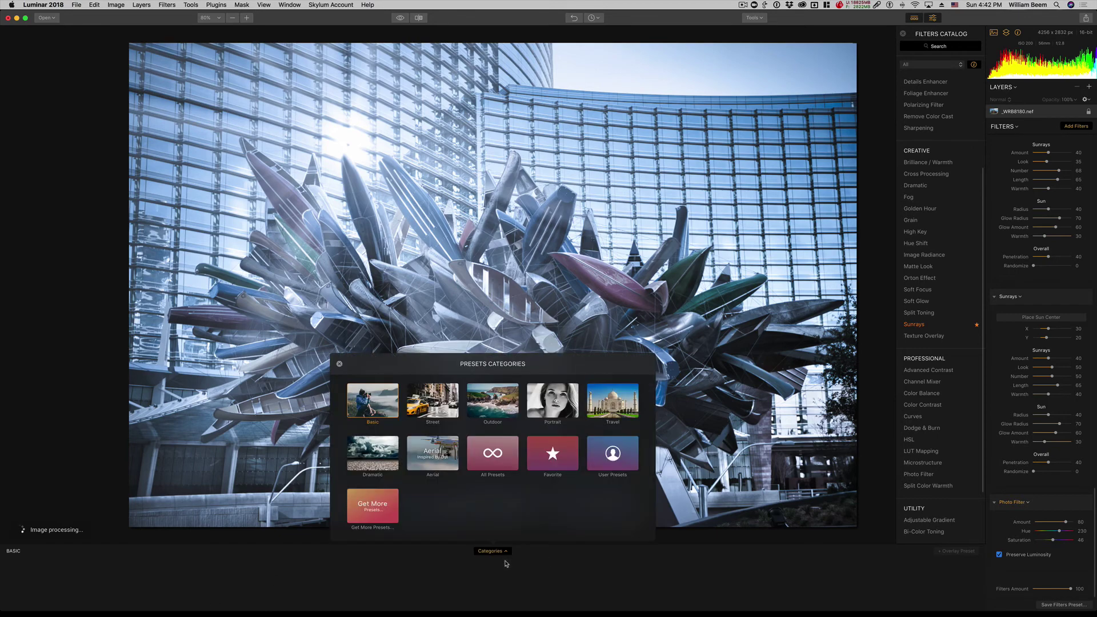
click(380, 412)
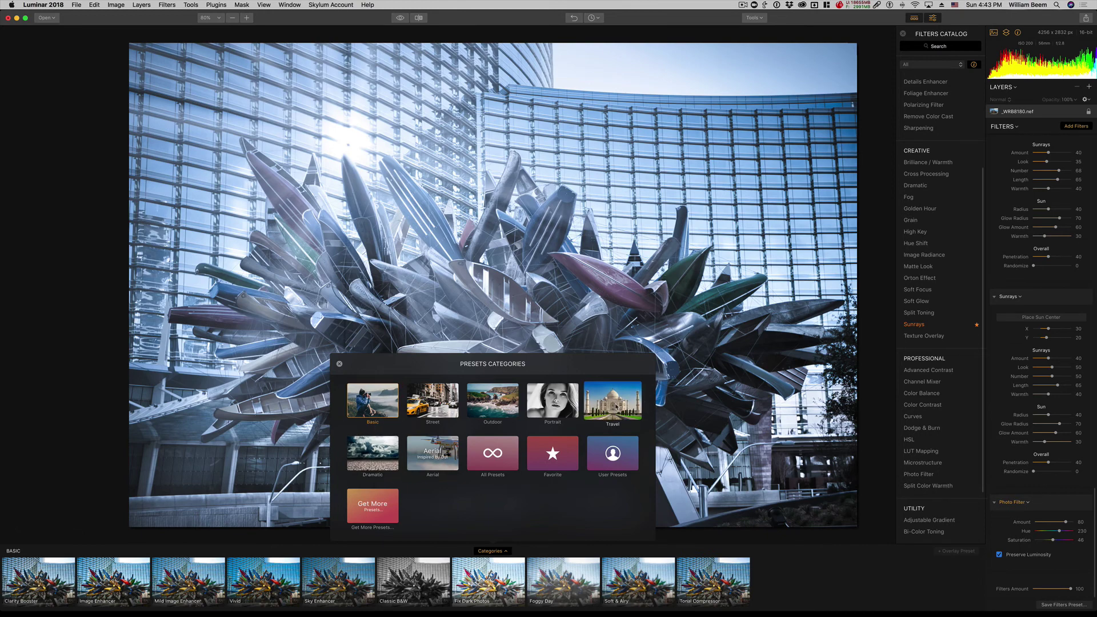
click(616, 407)
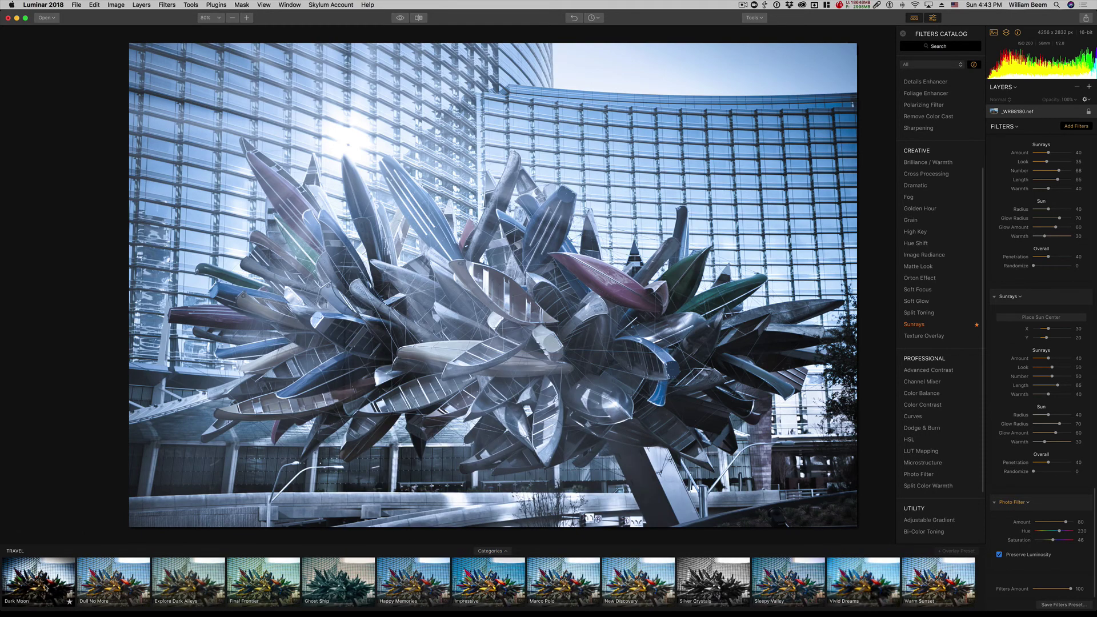
Try the Dark Moon and Dull No More presets, then apply Happy Memories.
click(41, 585)
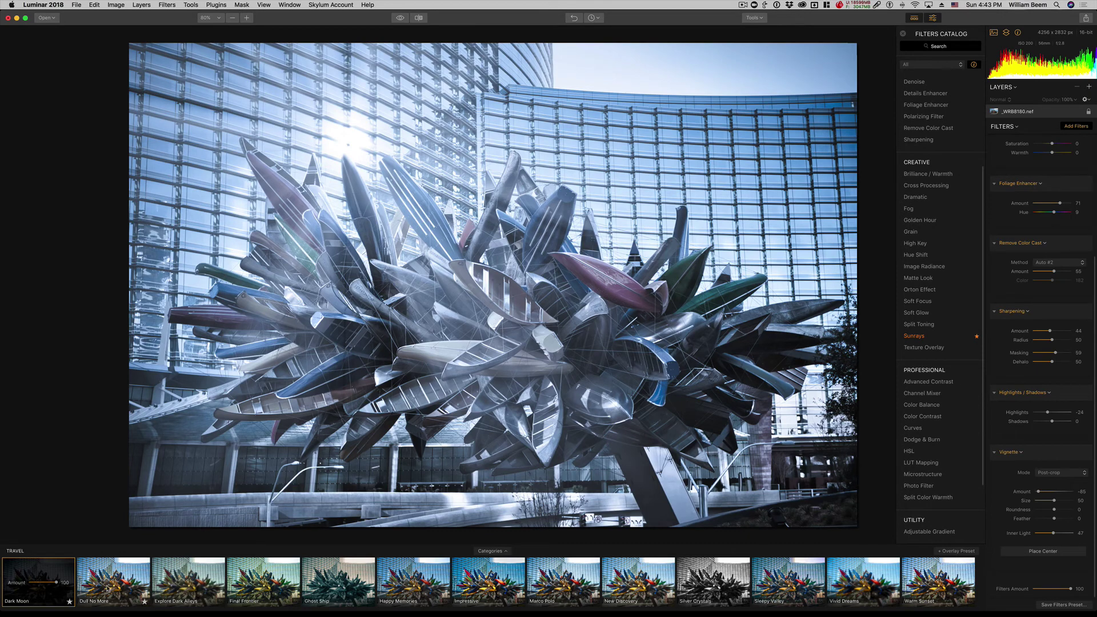
click(107, 587)
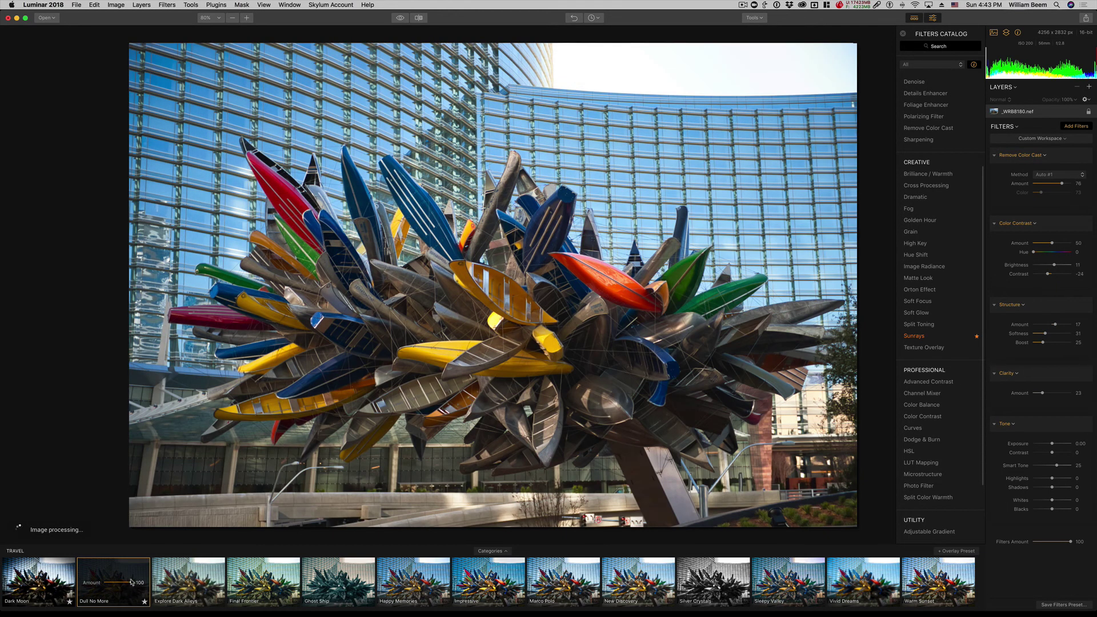
mouse_move(131, 582)
mouse_down()
mouse_move(110, 586)
mouse_move(136, 586)
mouse_up()
click(431, 581)
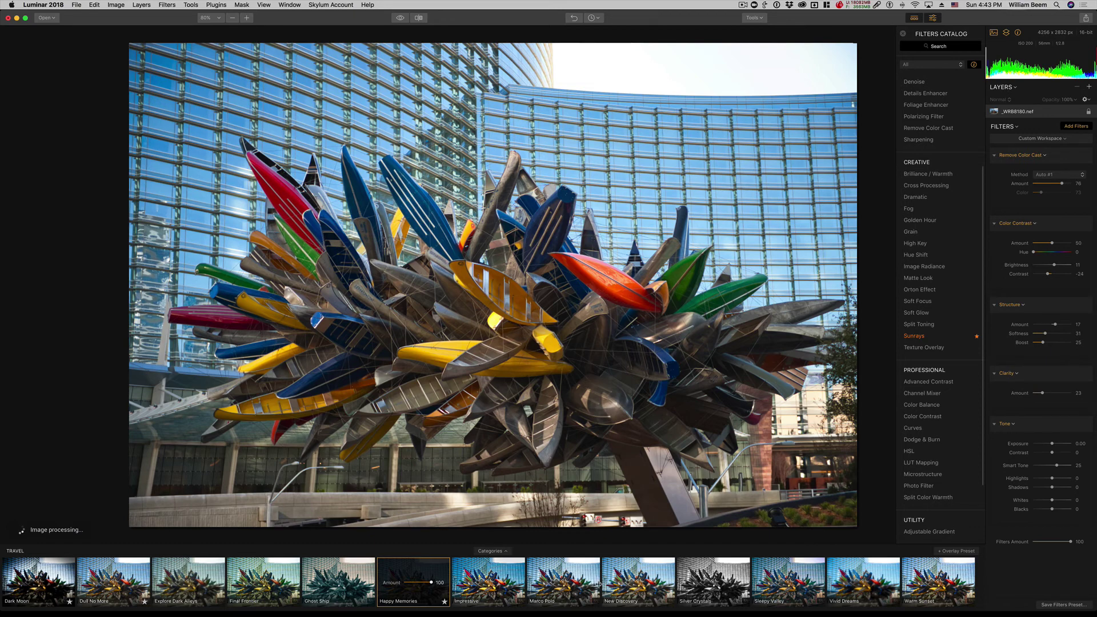
click(76, 5)
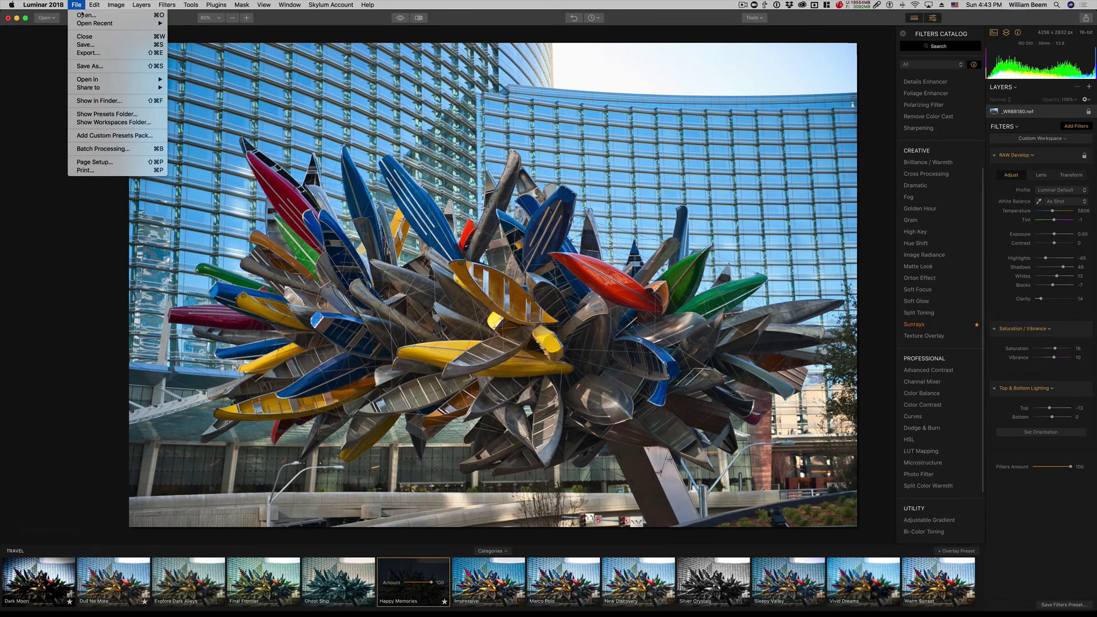
click(113, 54)
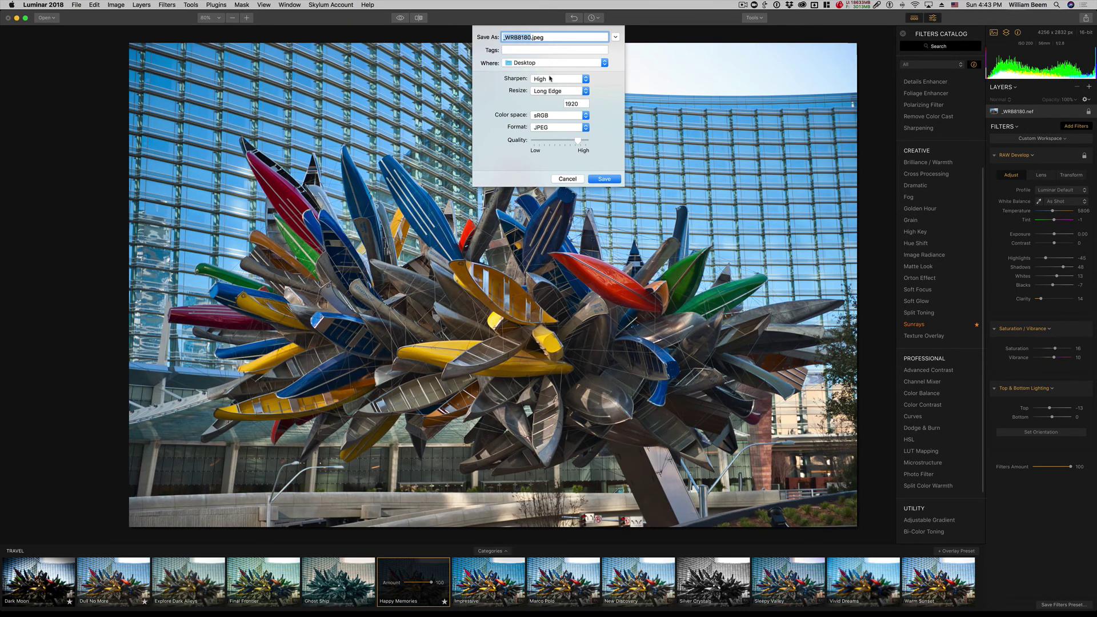
click(546, 80)
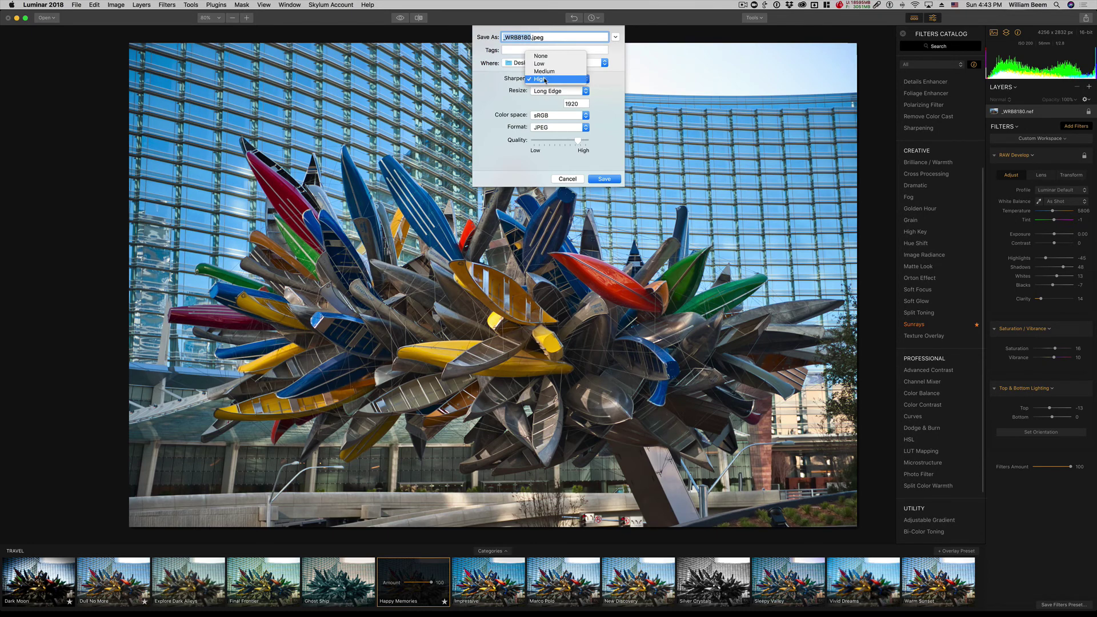
click(495, 87)
click(548, 92)
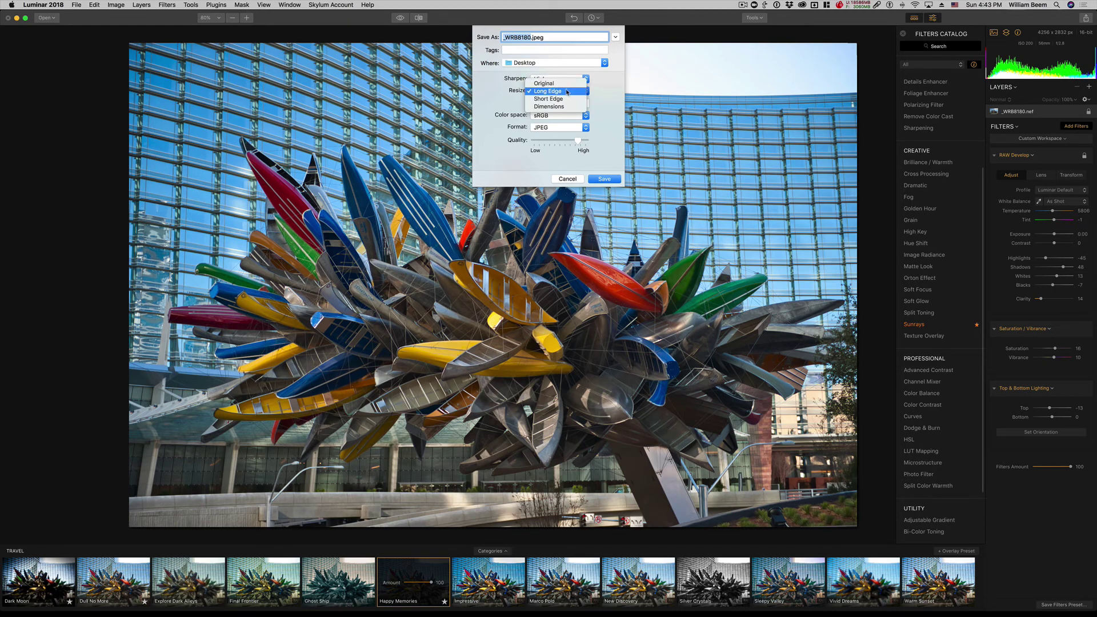
click(554, 91)
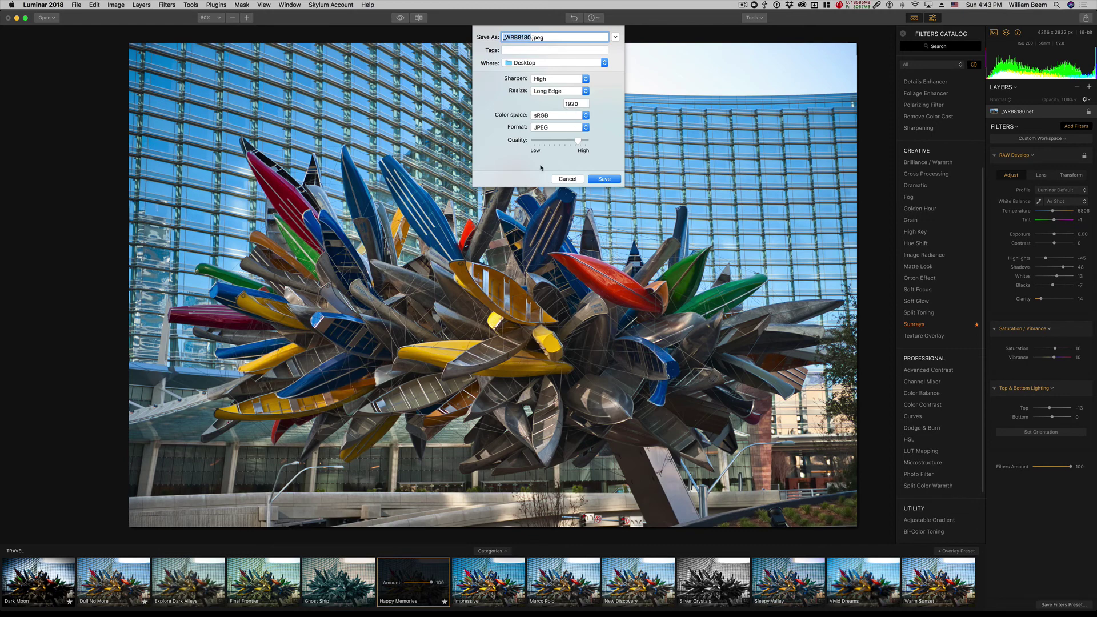
click(563, 180)
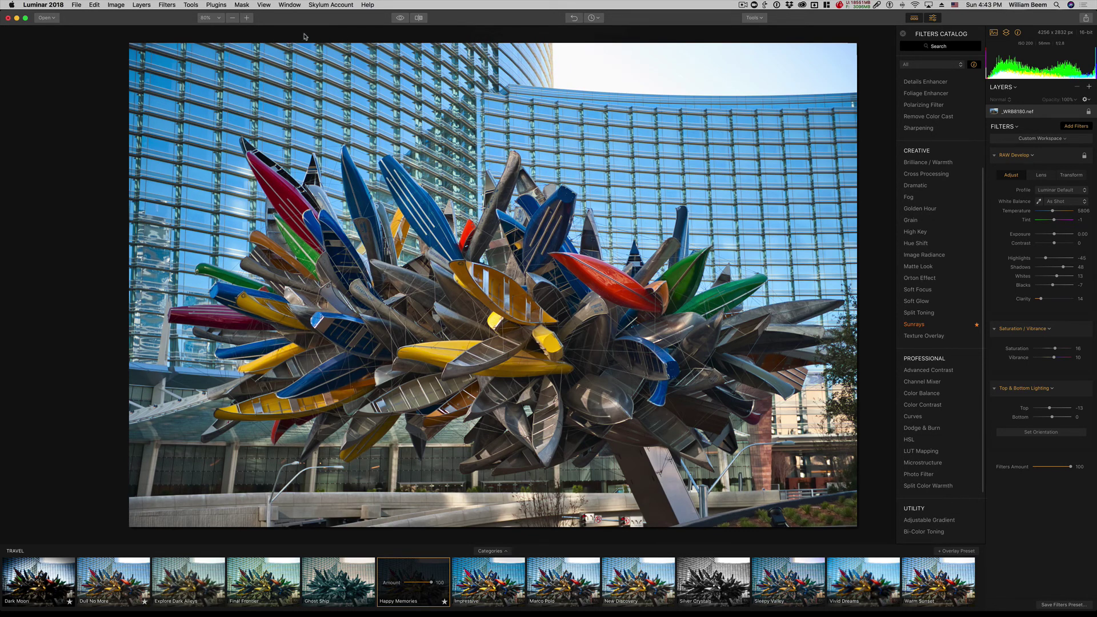
Crop the photo to a 16:9 frame (4296 × 2394 px), trimming top and bottom.
click(191, 5)
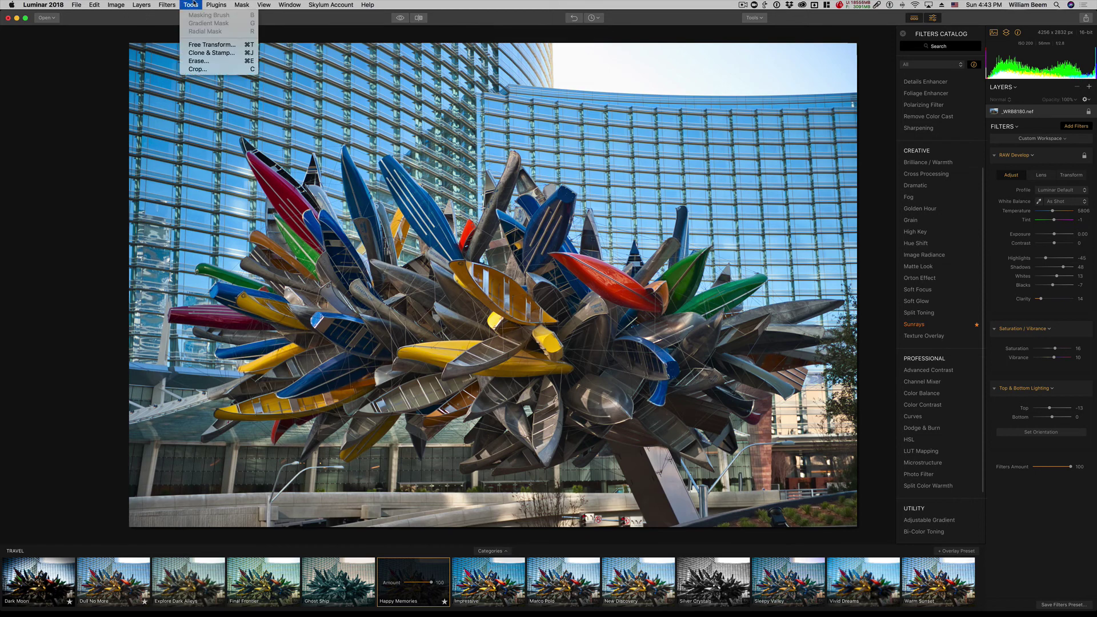
click(211, 44)
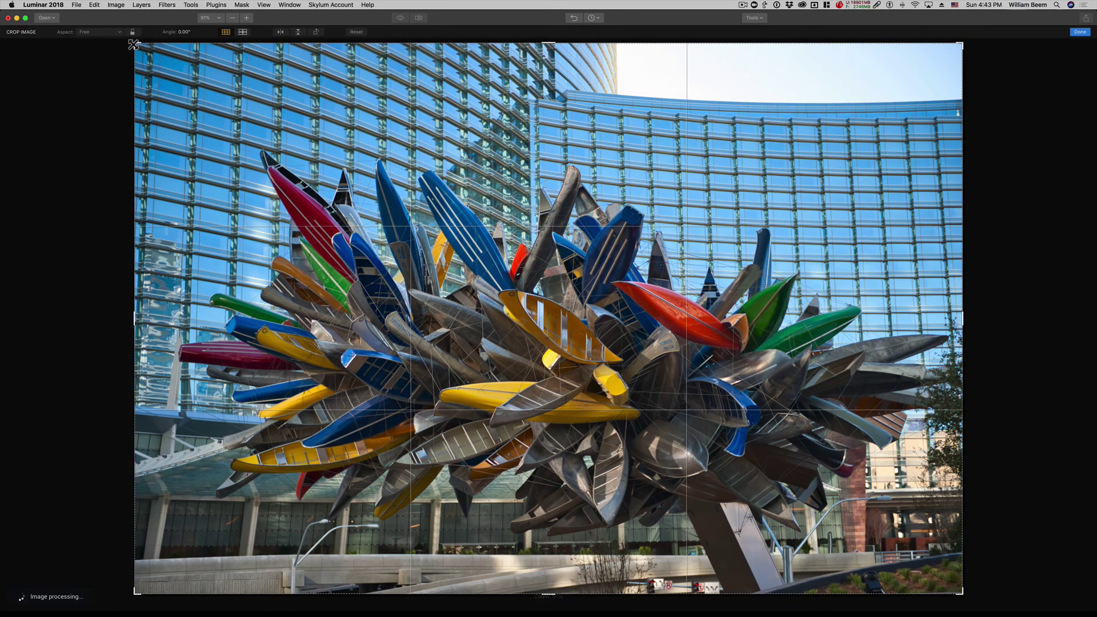
click(108, 34)
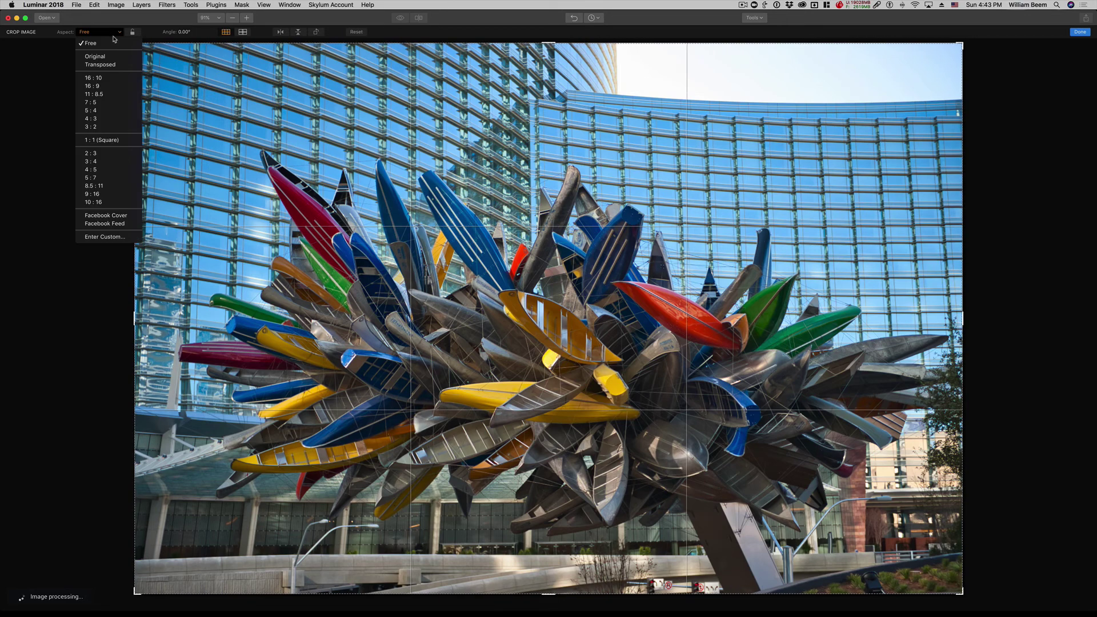
click(110, 86)
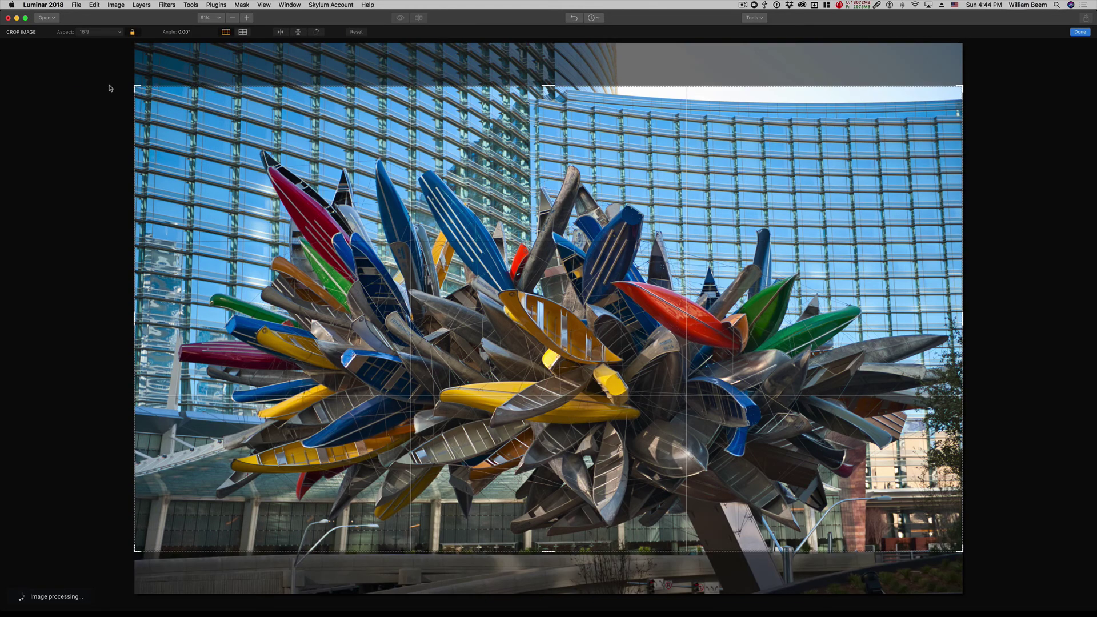
drag(604, 277, 587, 236)
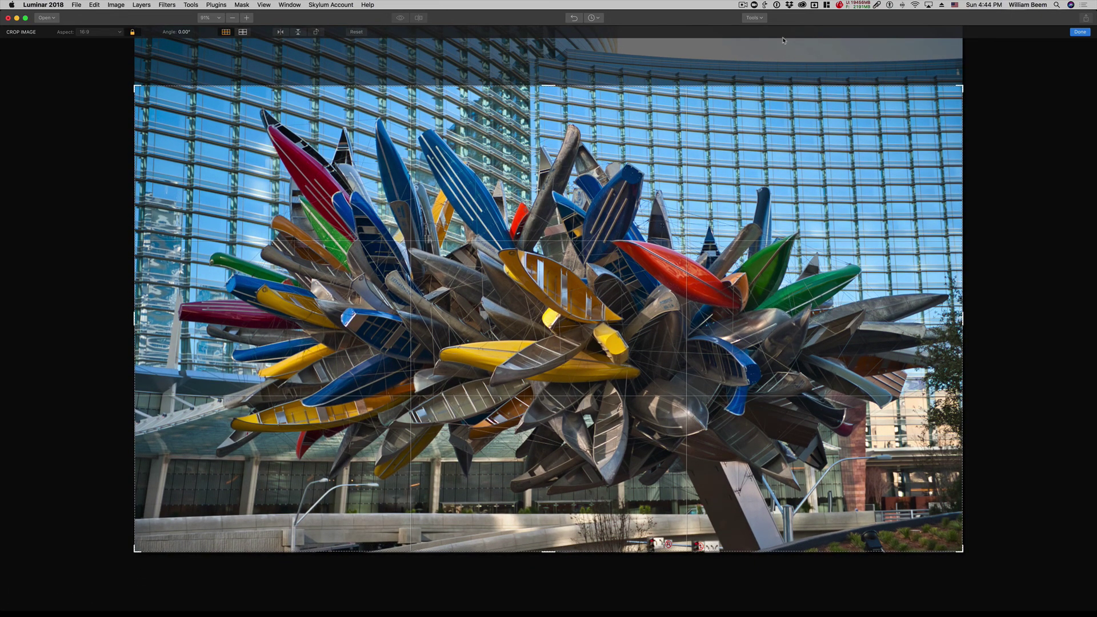
click(1082, 33)
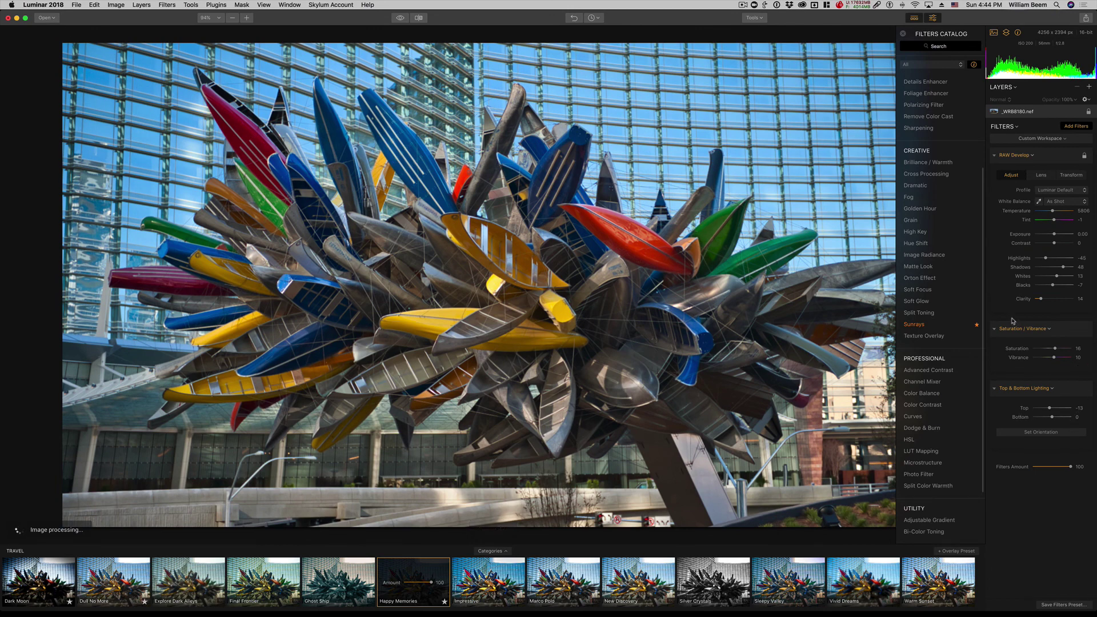
Open the export dialog with JPEG, sRGB, High sharpening and a 1920 px long edge.
click(76, 5)
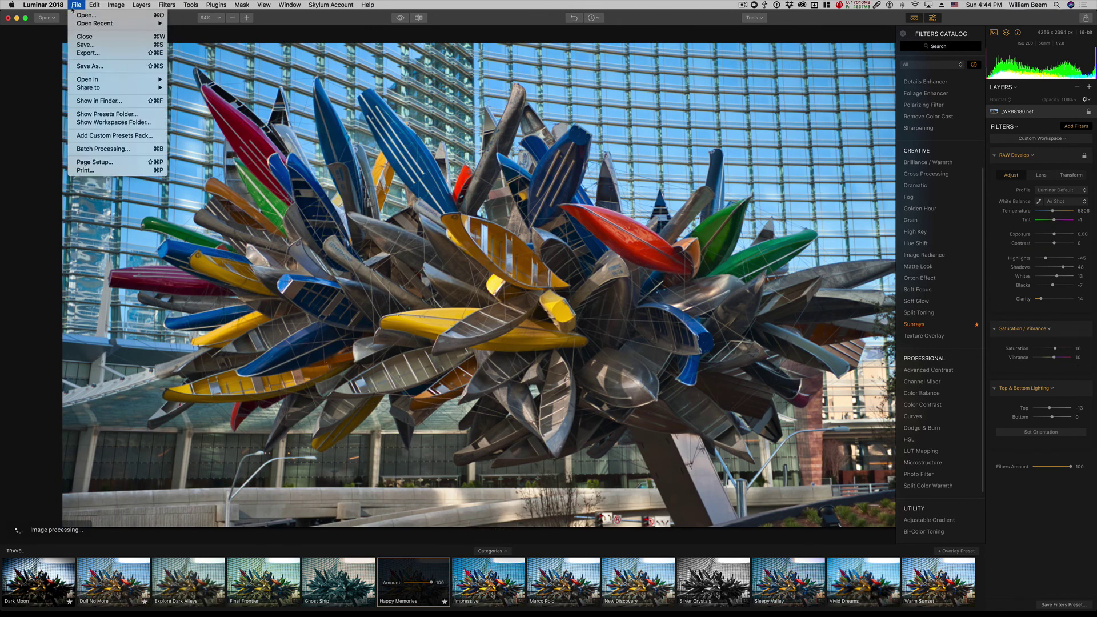
click(88, 53)
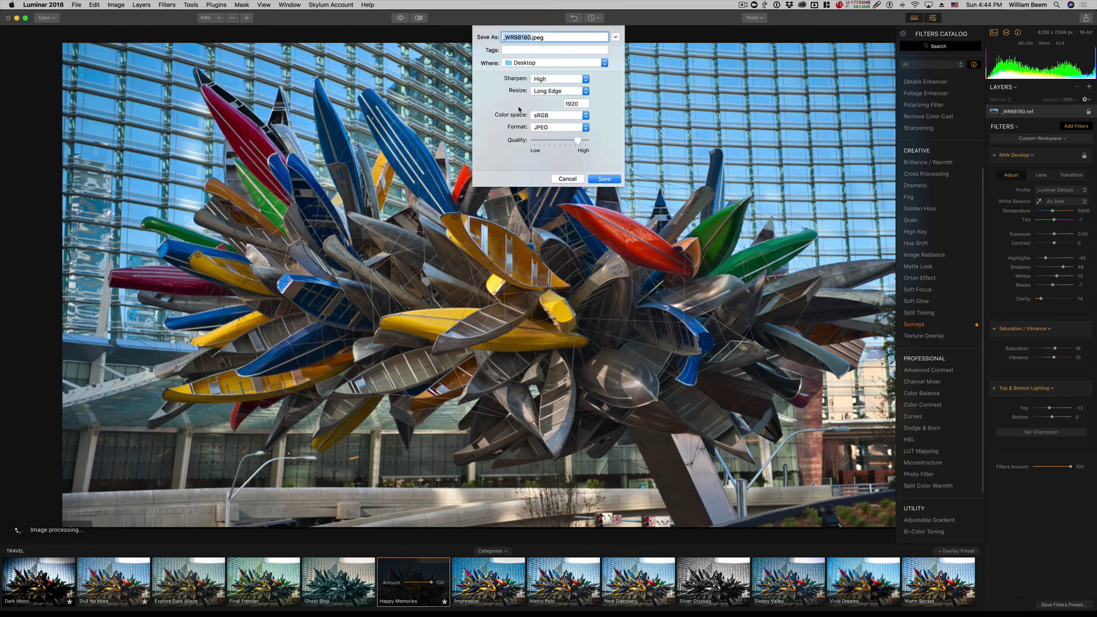